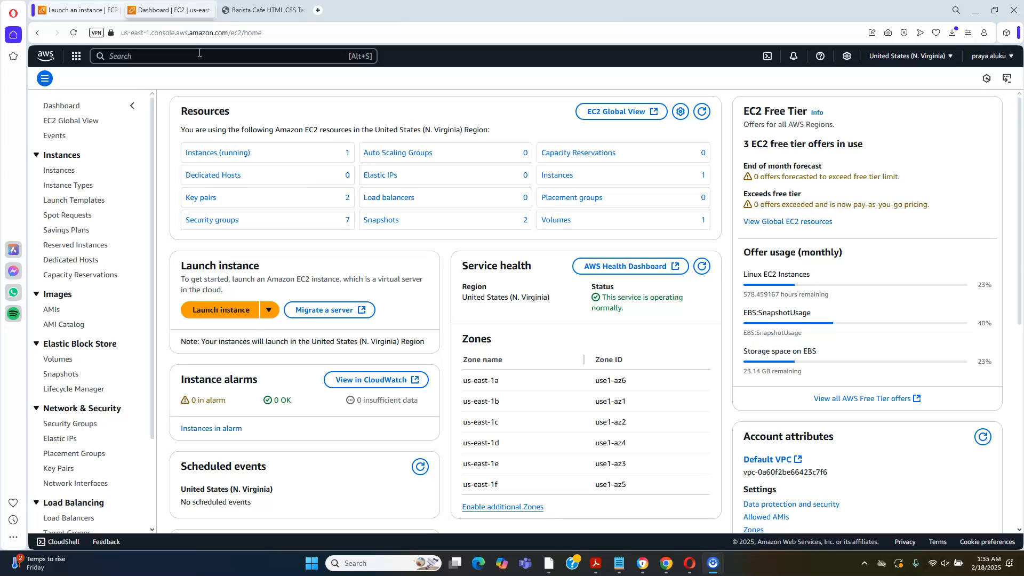
Copy the example SSH client connection command for the running EC2 instance persin
left_click(199, 52)
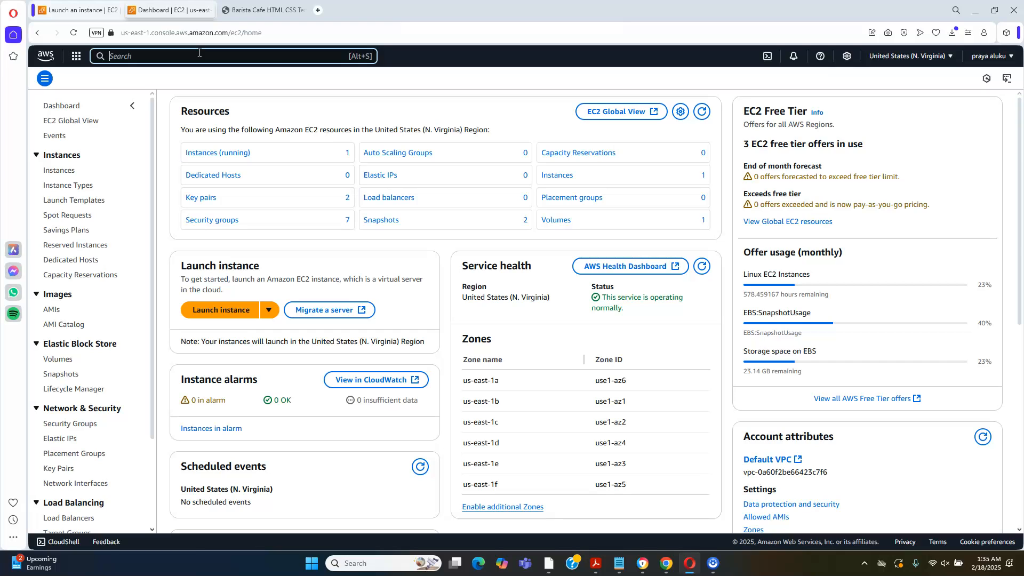
left_click(199, 154)
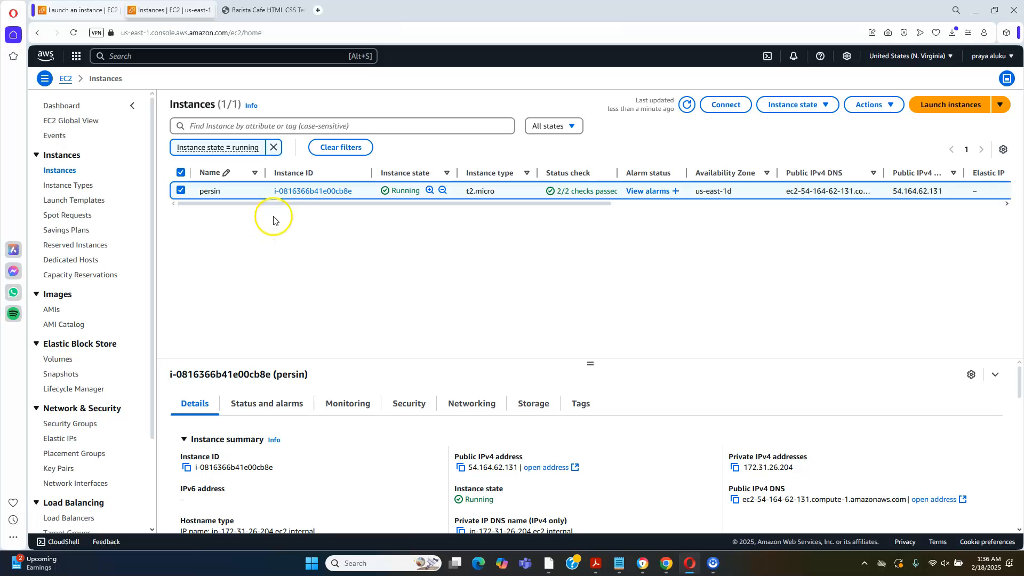
left_click(297, 192)
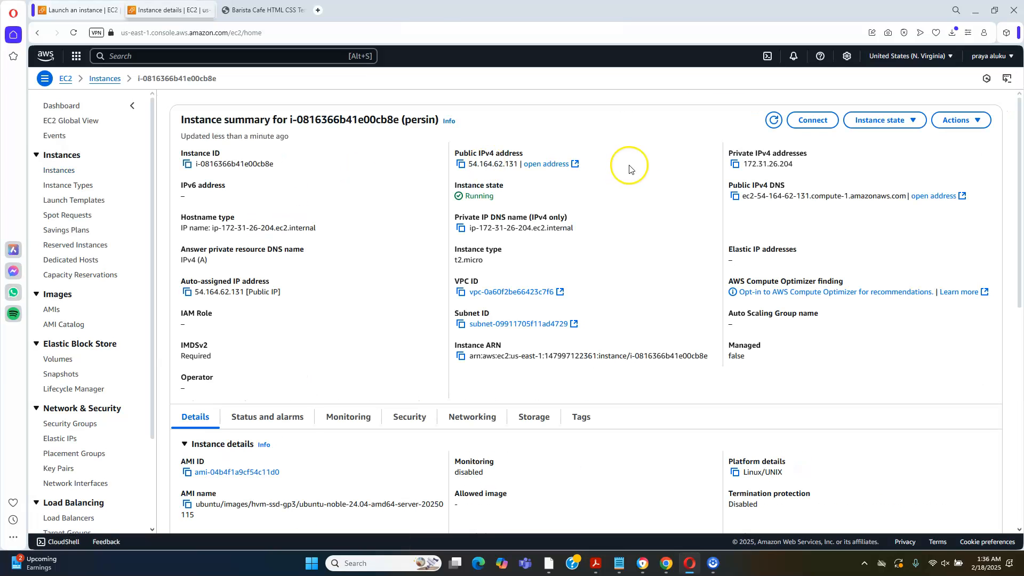
left_click(813, 121)
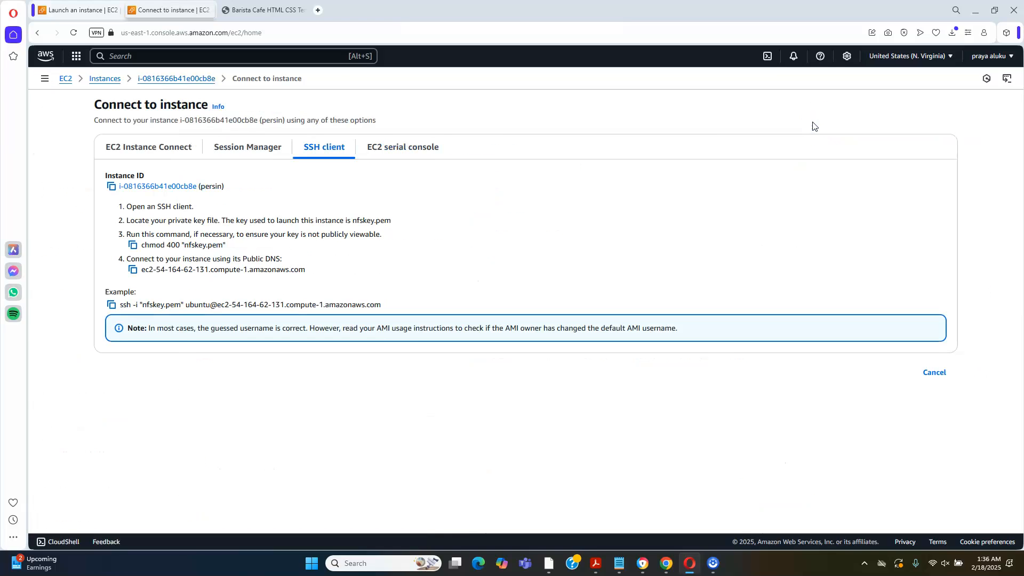
left_click(111, 306)
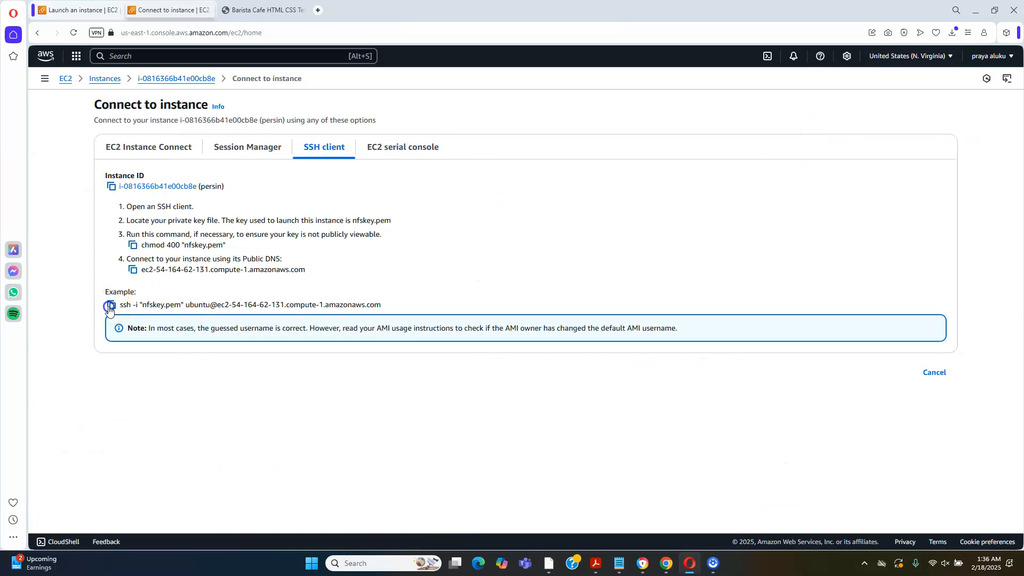
Open Git Bash and maximize its terminal window
left_click(376, 566)
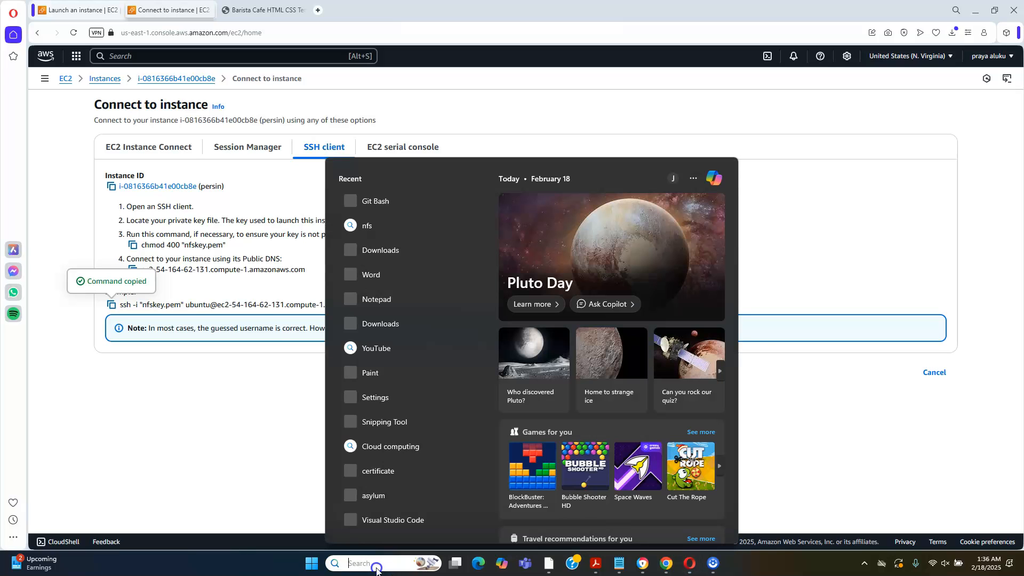
type("g")
left_click(391, 230)
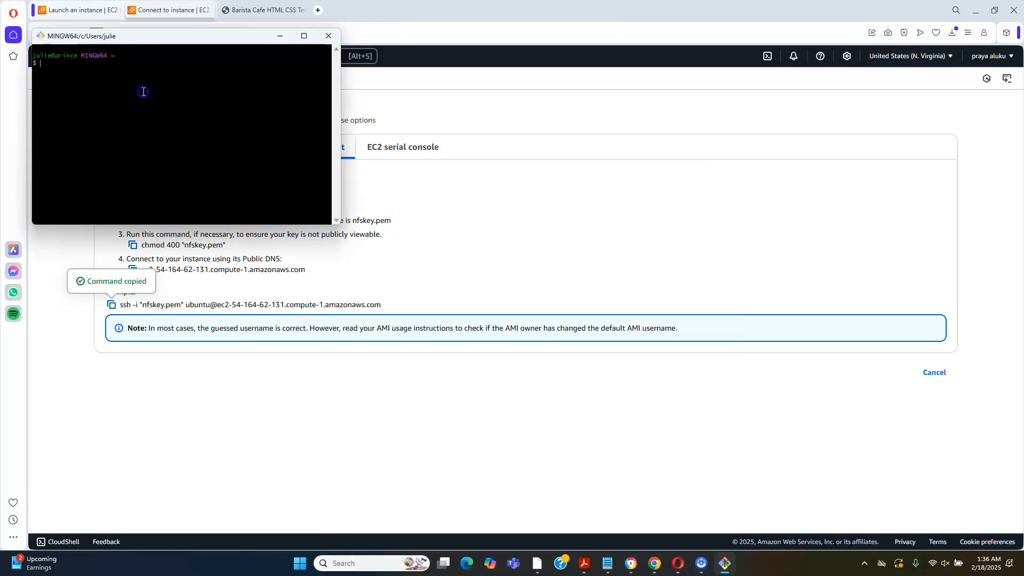
left_click(304, 36)
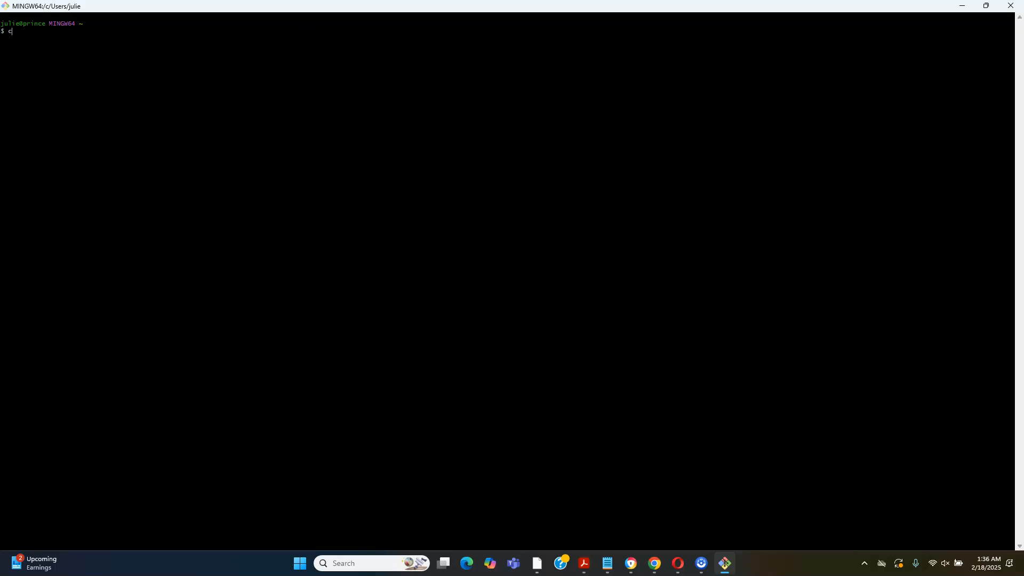
Change the terminal's working directory to downloads
type("cd downloasds")
key("Return")
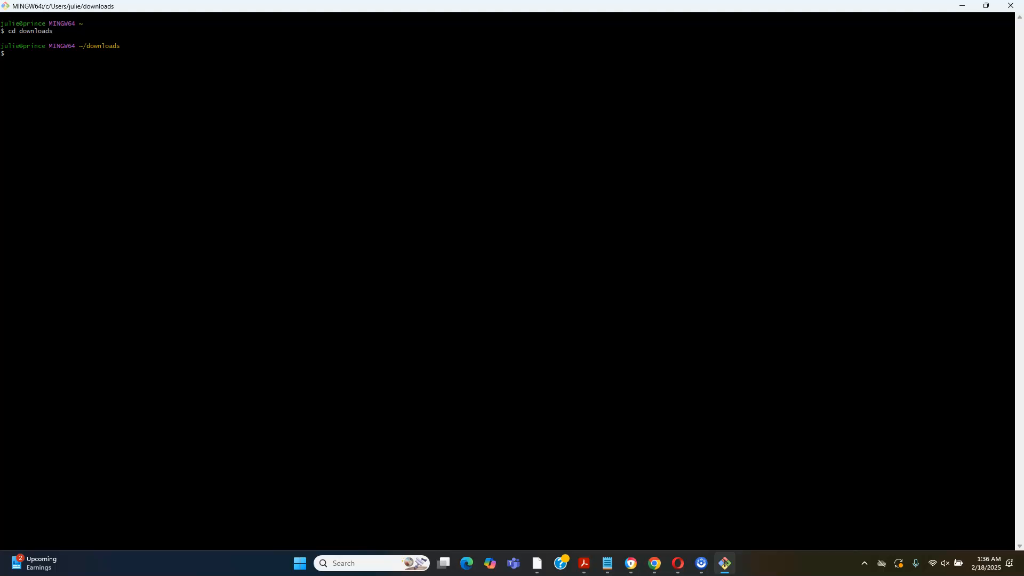
Connect to the EC2 instance with the copied SSH command using nfskey.pem, and accept the host's authenticity with yes
right_click(53, 60)
left_click(89, 98)
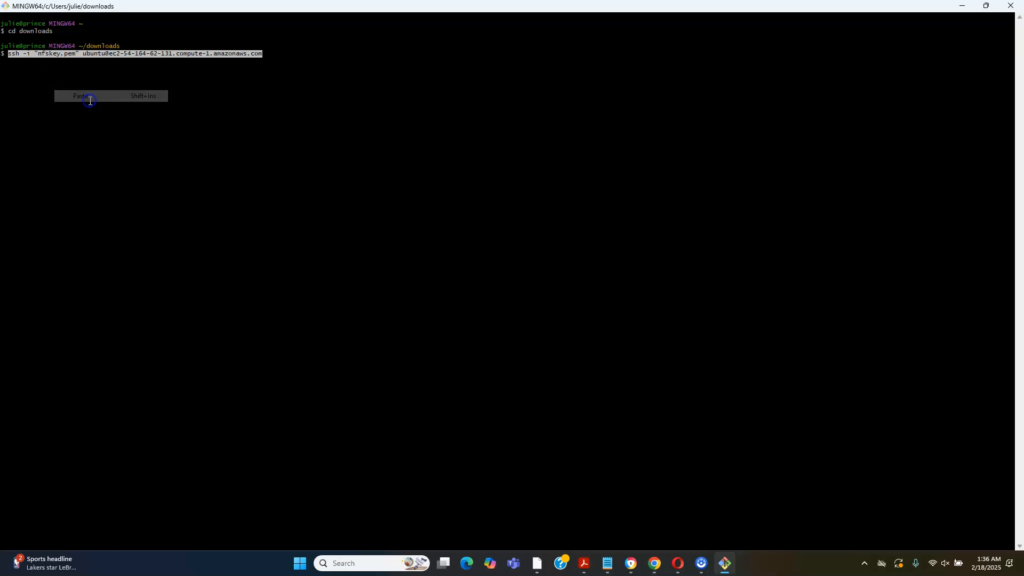
key("Return")
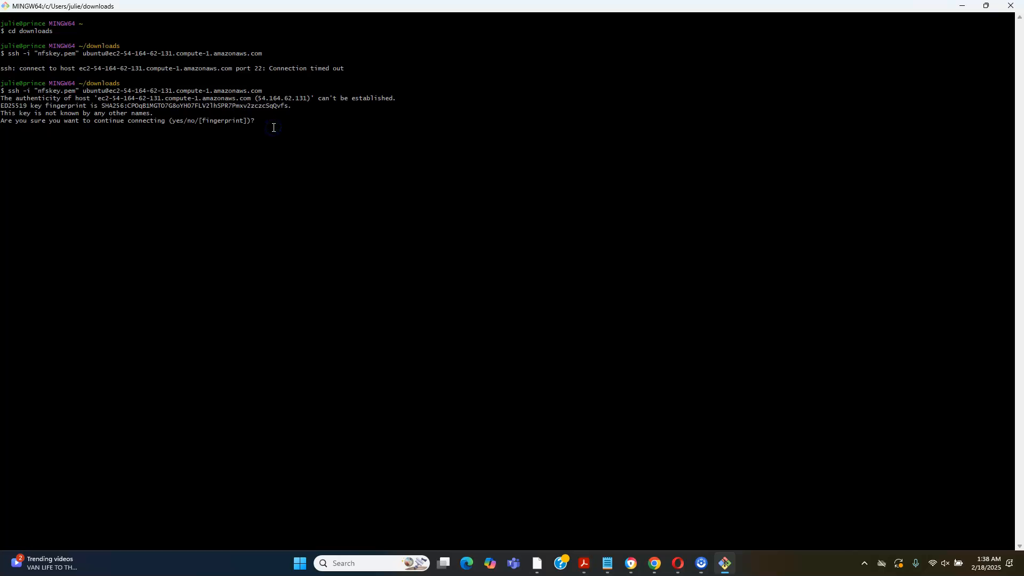
key("Return")
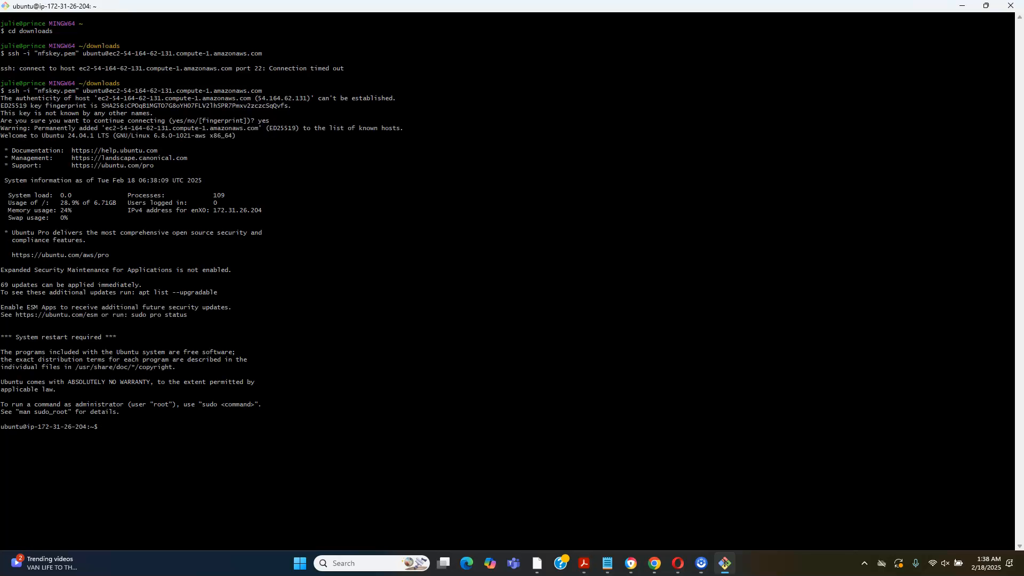
Clear the terminal and switch to the root shell with sudo -i
type("clear")
key("Return")
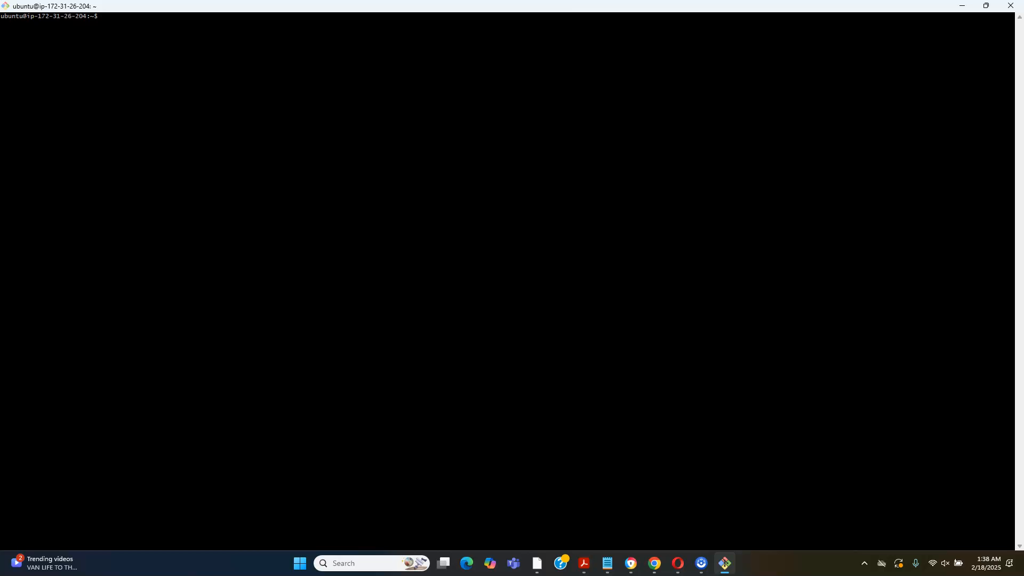
type("sudi=")
key("BackSpace")
type("o -i")
key("Return")
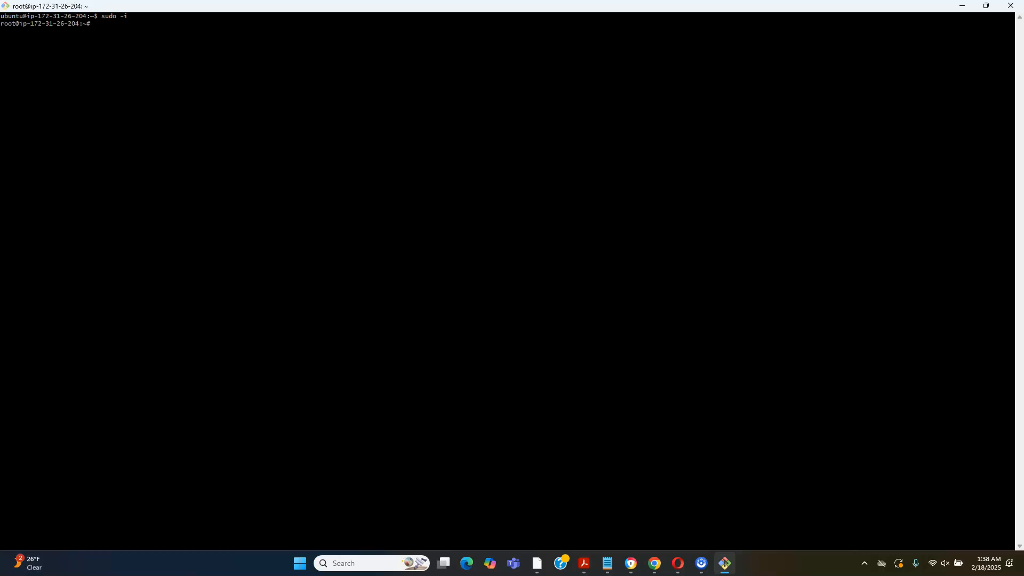
Clear the root terminal and change to the /var/www/html/ directory
type("clear")
key("Return")
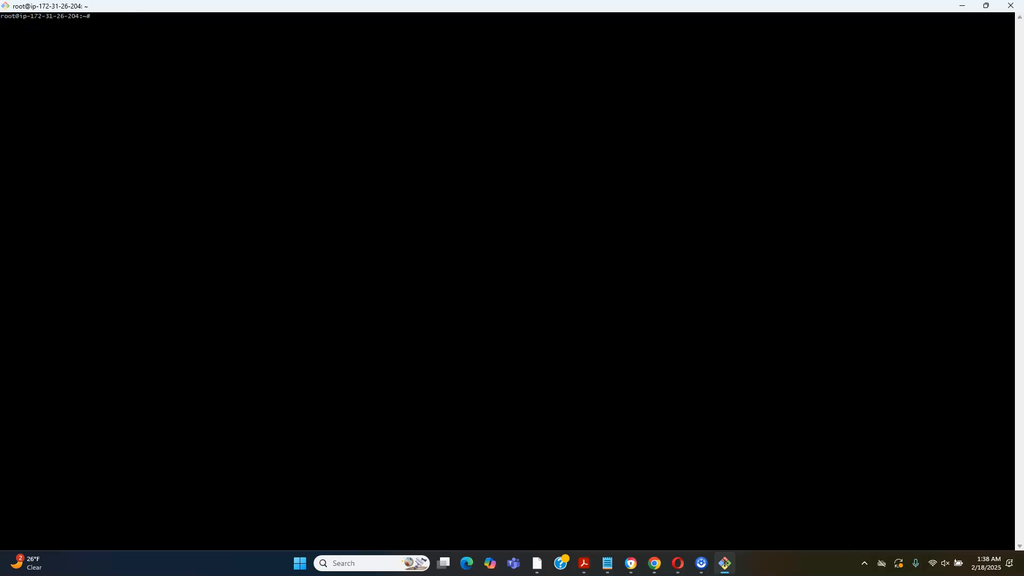
type("cd /var/www/html/")
key("Return")
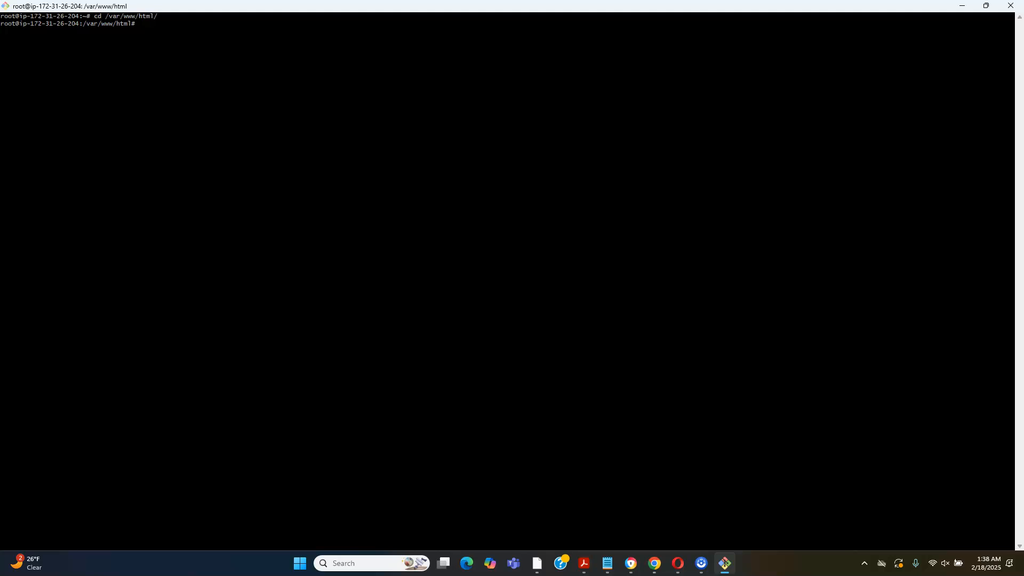
List the contents of the web directory and of its images folder with ls, and clear the terminal
type("ls")
key("Return")
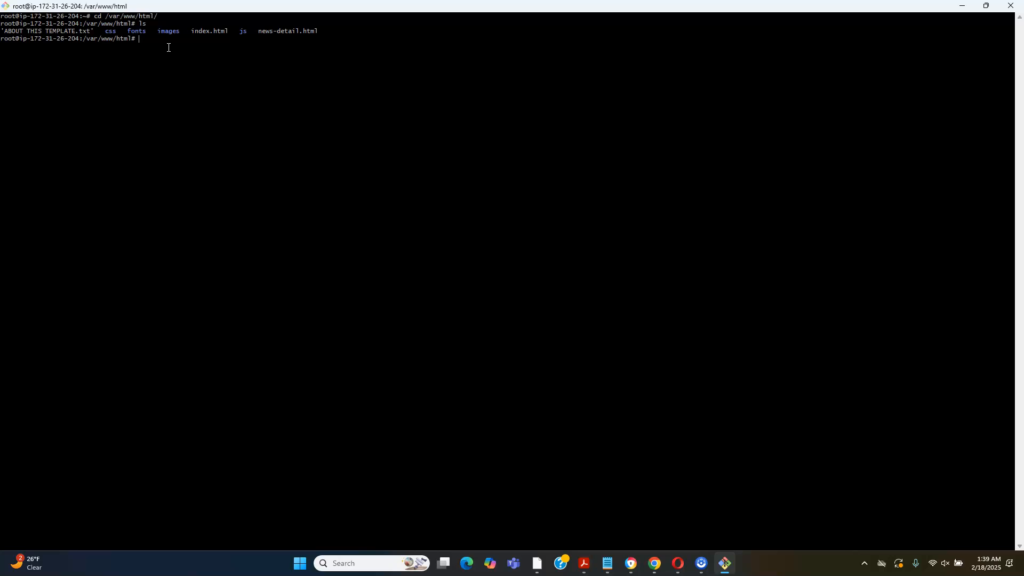
type("ls images")
key("Return")
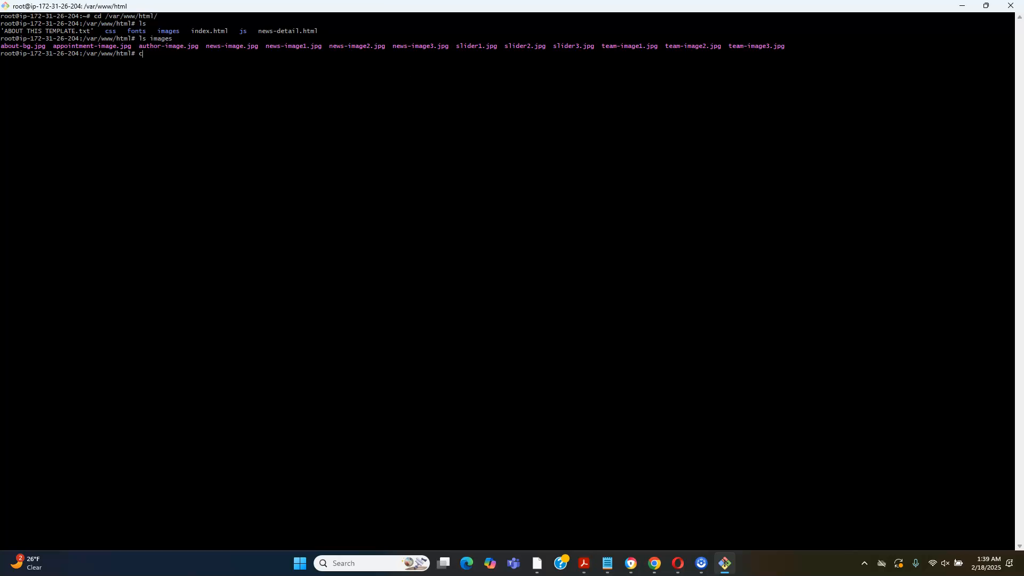
type("ar")
key("Return")
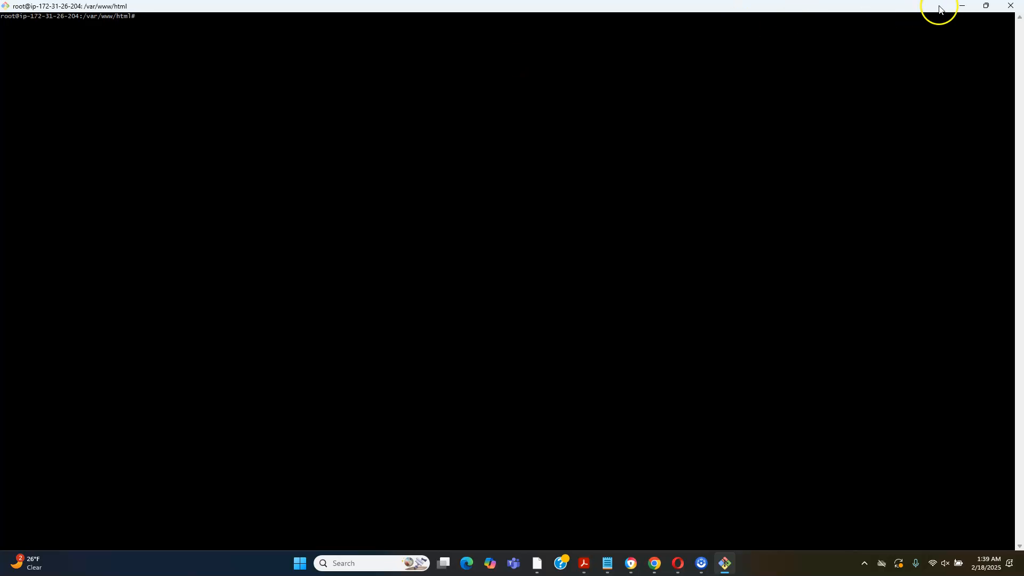
Switch back to the AWS console in the browser and start creating a new EC2 security group
left_click(963, 7)
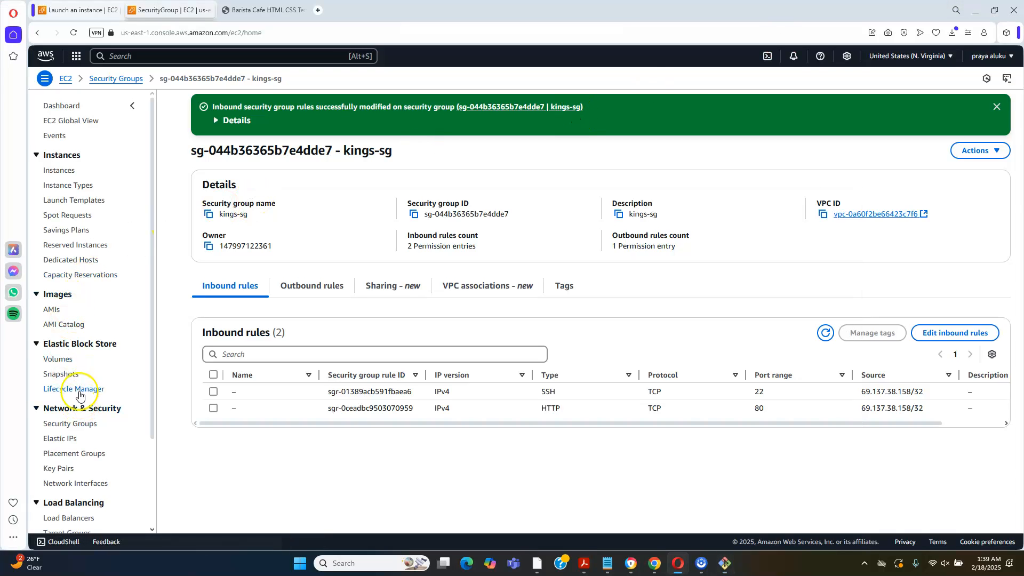
left_click(86, 430)
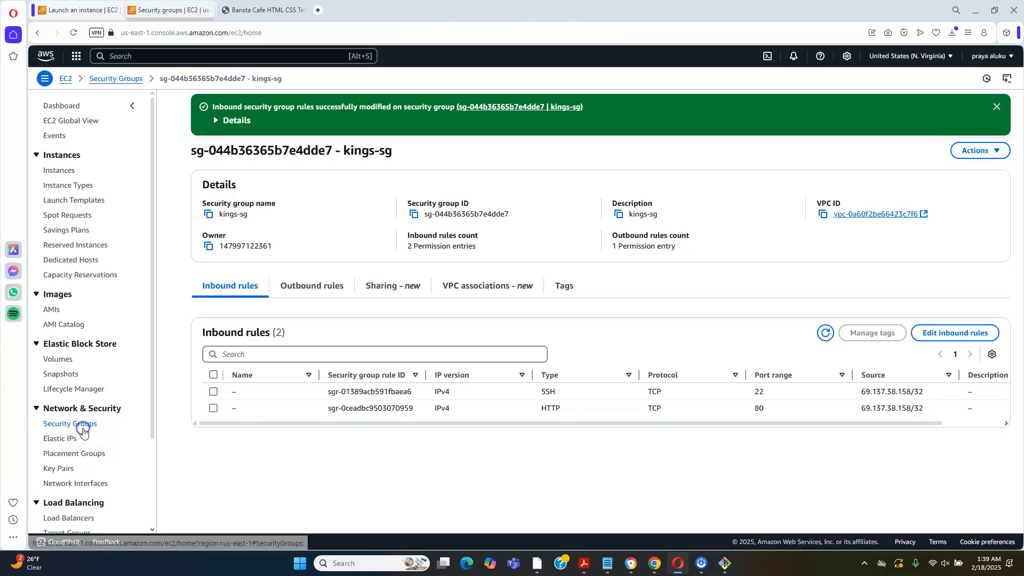
left_click(937, 151)
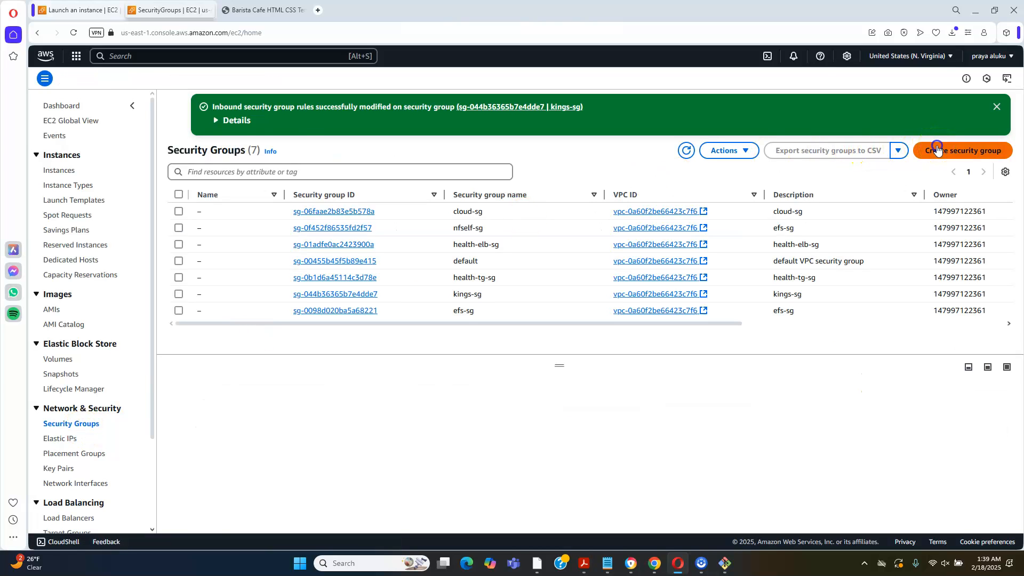
left_click(547, 215)
Enter efs-sg as both the name and the description of the new security group
left_click(323, 188)
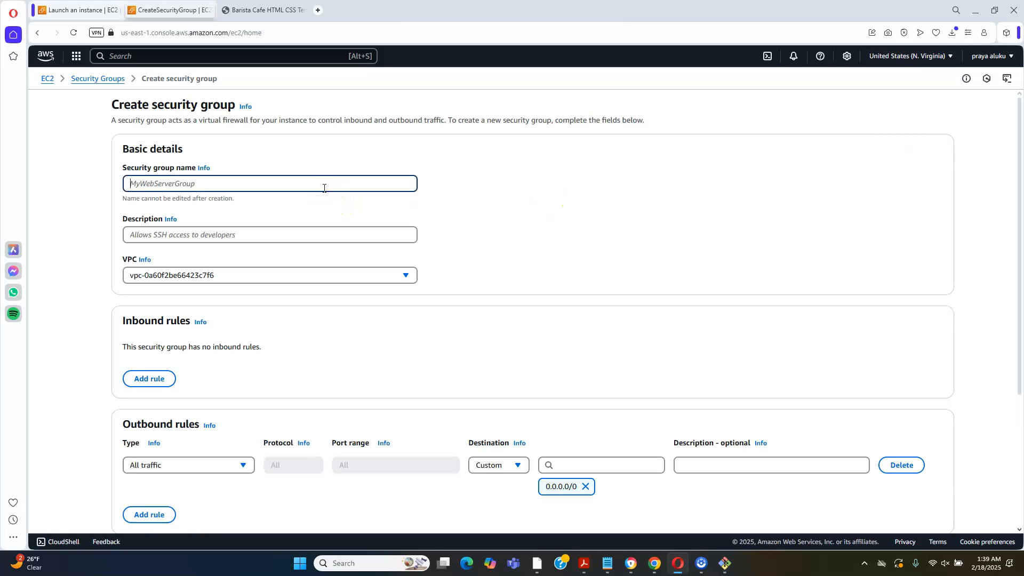
type("efs")
key("BackSpace")
type("-sg")
left_click(289, 232)
type("s")
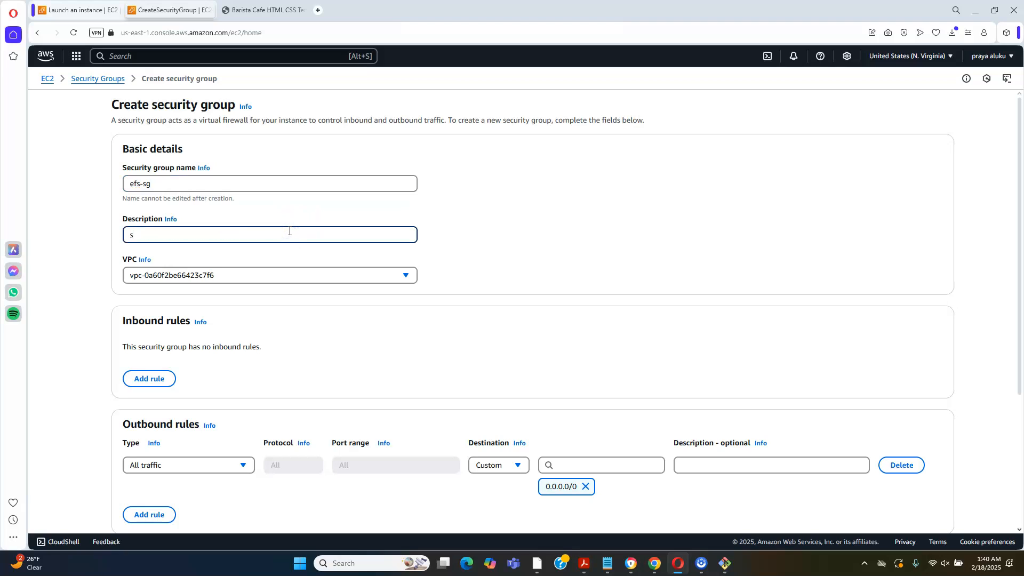
key("BackSpace")
type("efs-sg")
Add an inbound rule of type NFS with the kings-sg security group as its custom source
left_click_drag(1012, 228, 1012, 297)
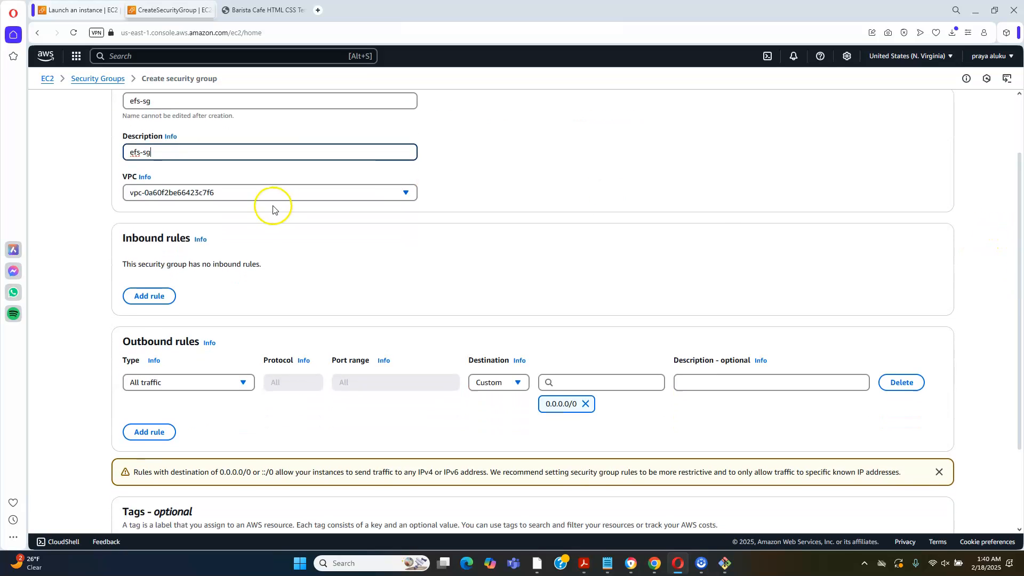
left_click(144, 294)
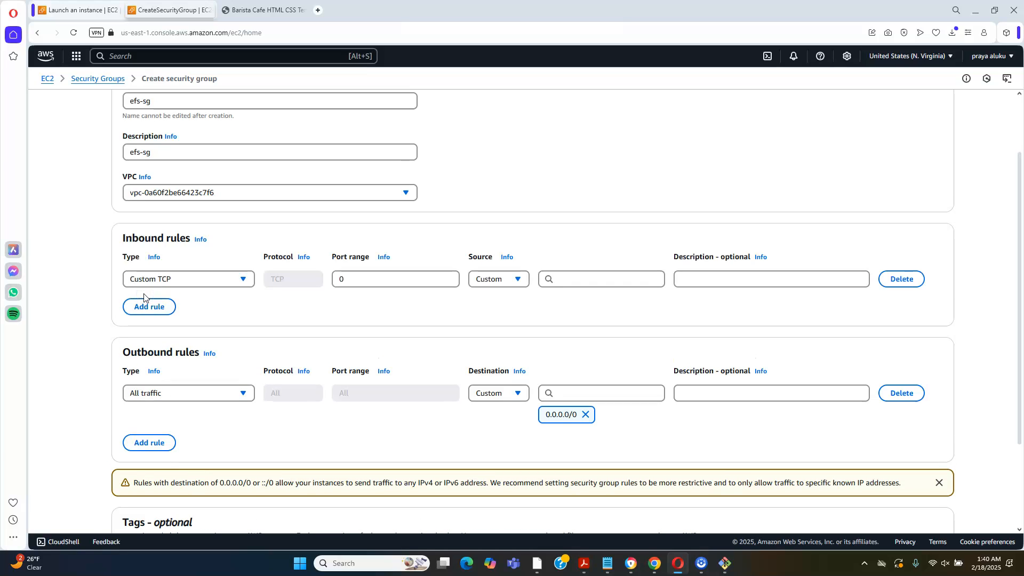
left_click(163, 281)
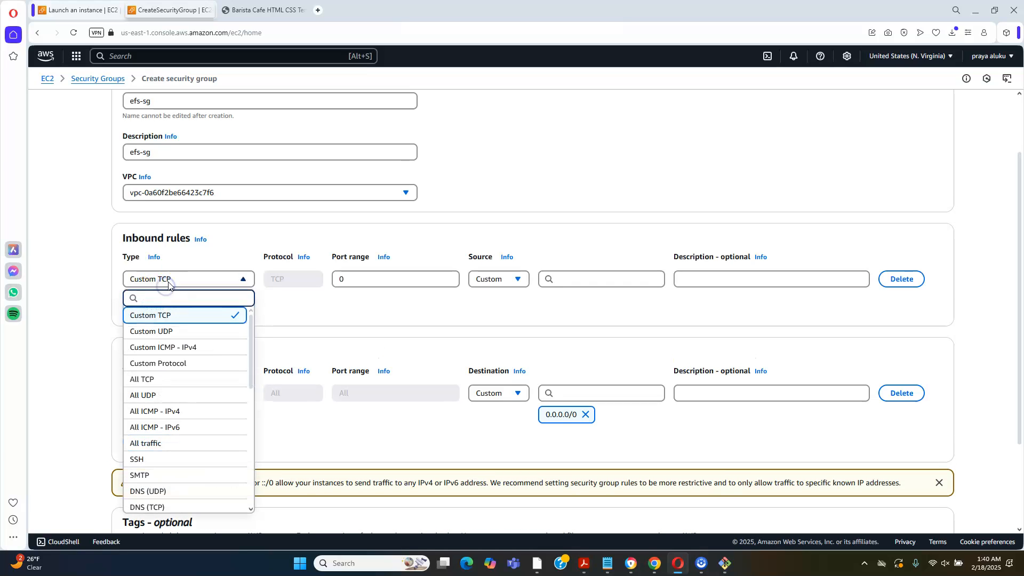
type("n")
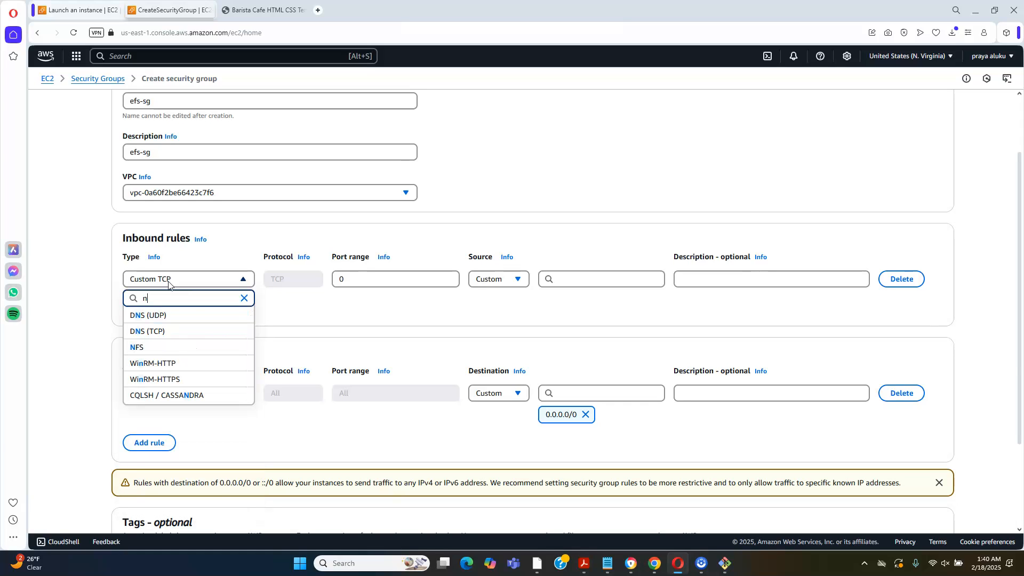
left_click(140, 348)
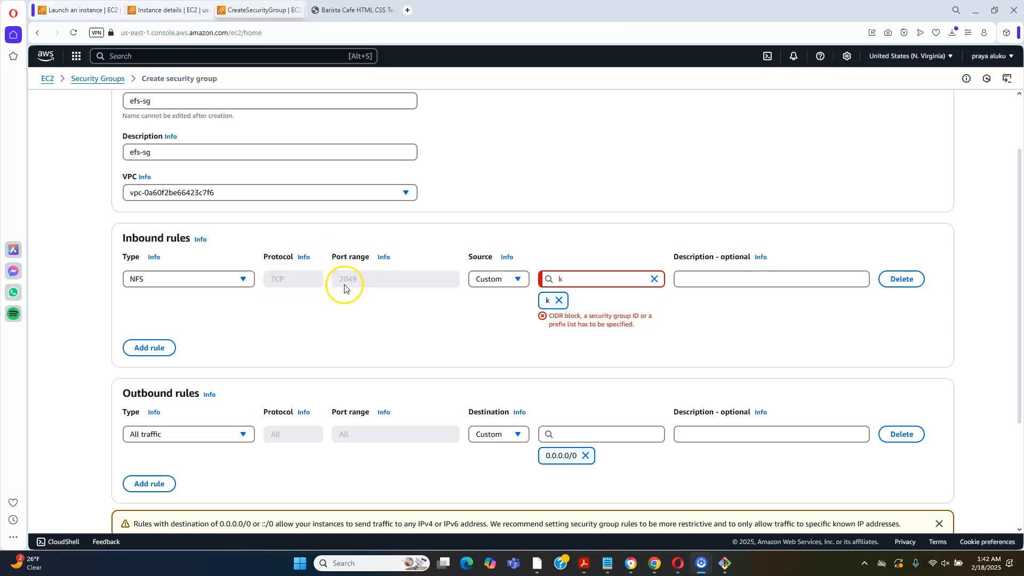
left_click(572, 281)
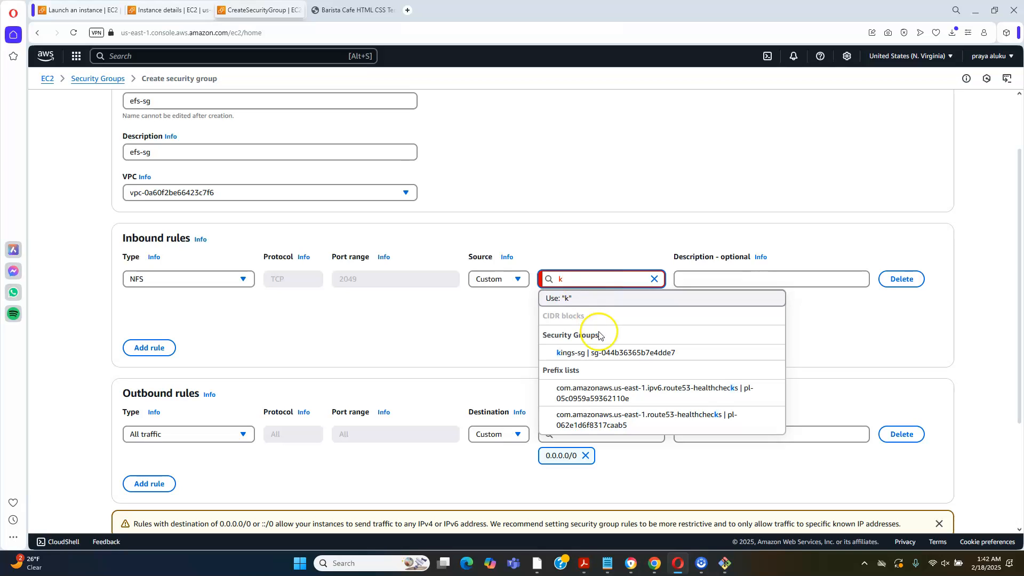
left_click(608, 354)
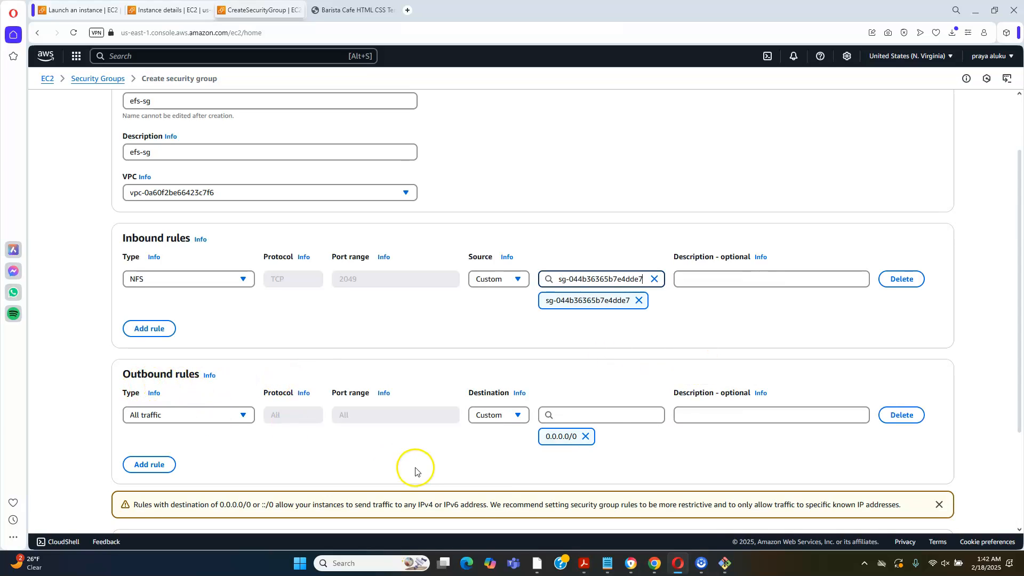
Try to create the security group with the name efs-sg
scroll(1019, 496, "down", 1)
scroll(1019, 495, "down", 2)
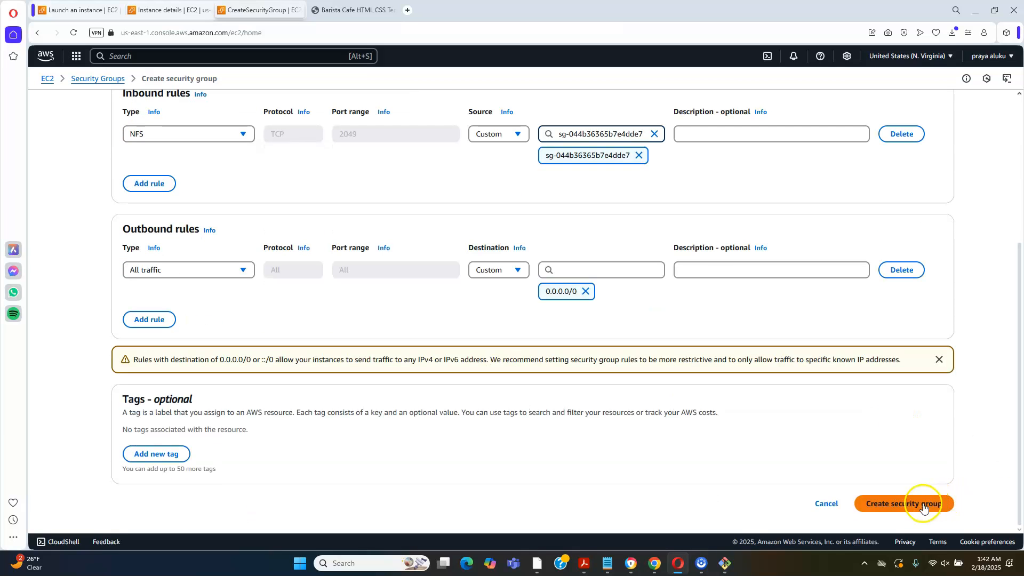
left_click(884, 510)
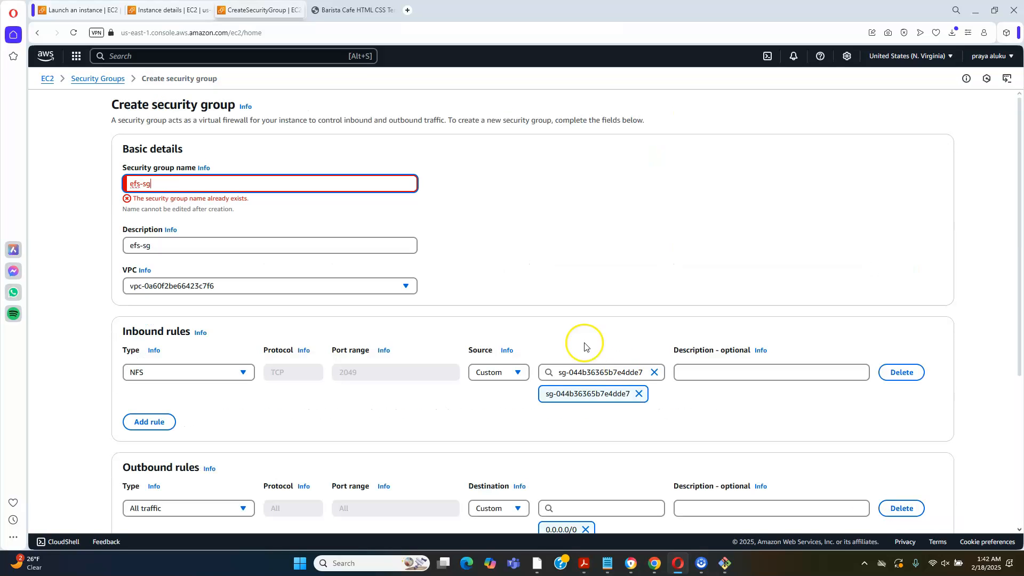
Change the security group name to efsss-sg
left_click(141, 185)
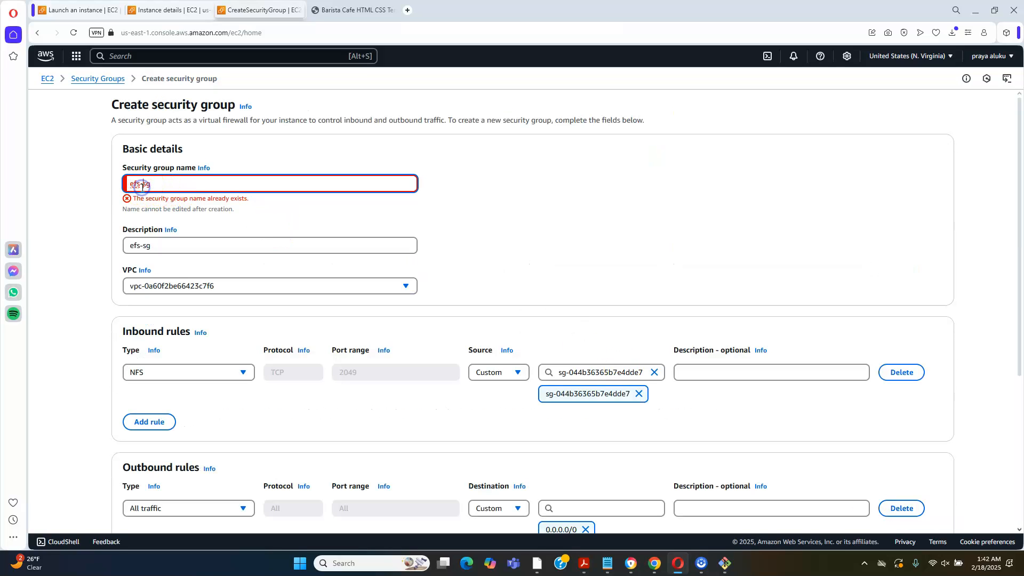
left_click(140, 184)
type("ss")
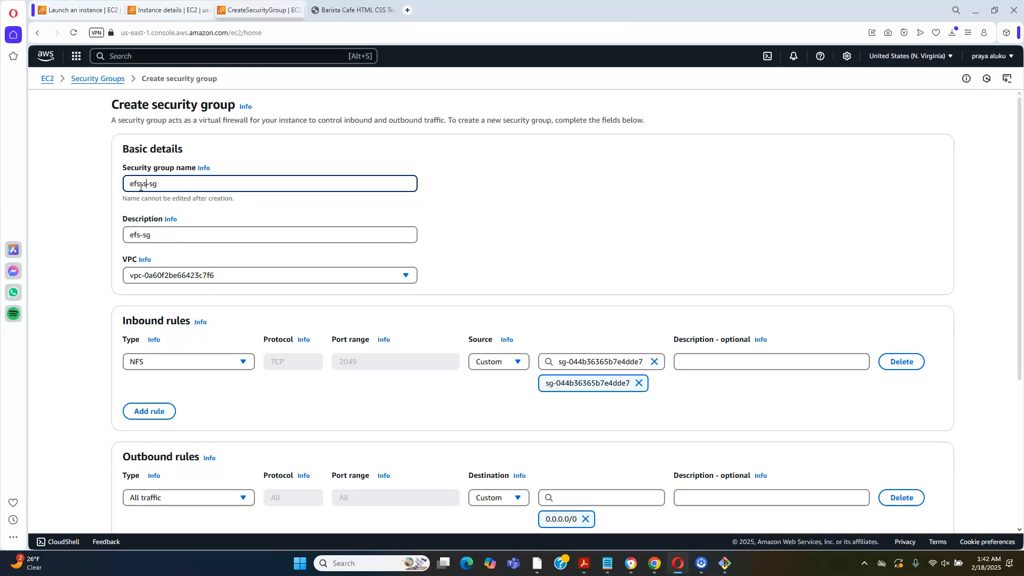
Change the description to efsss-sg and create the security group
left_click(140, 234)
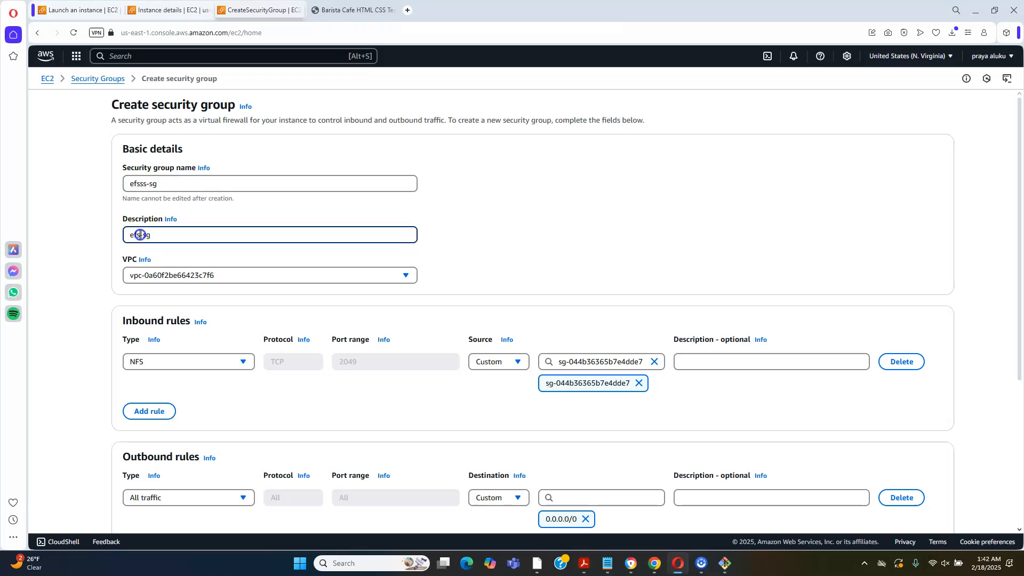
type("ss")
scroll(1016, 457, "down", 5)
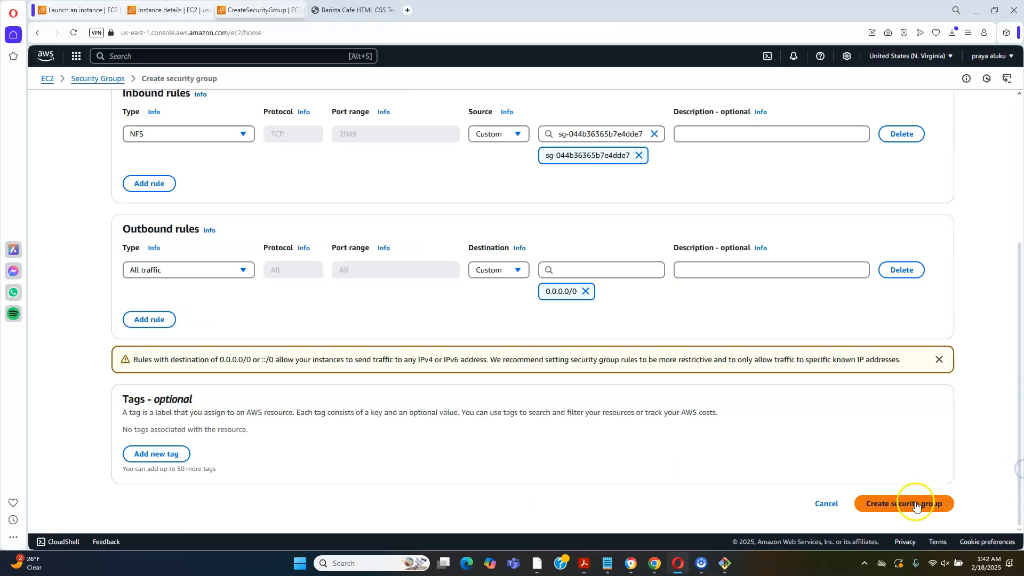
left_click(887, 504)
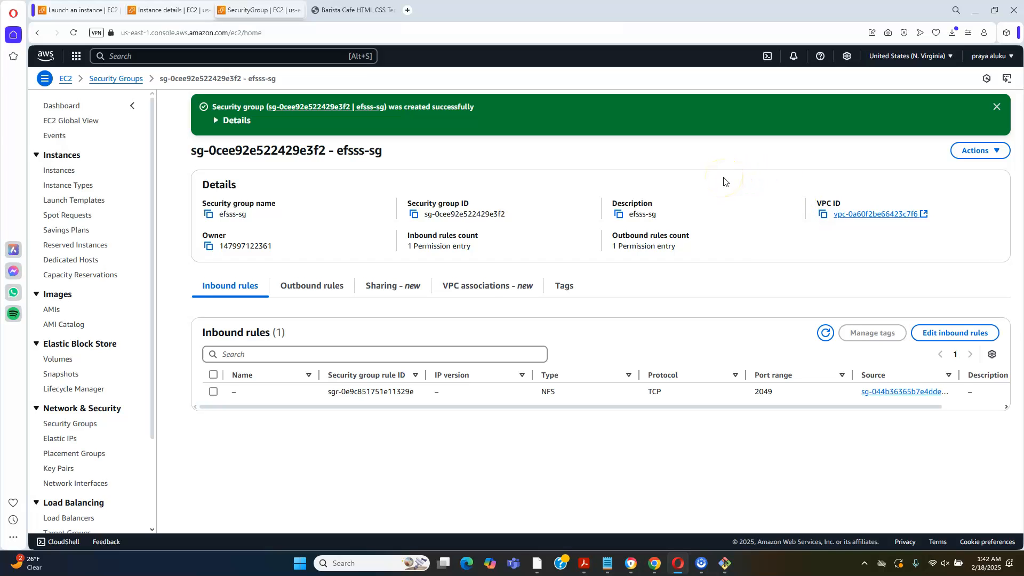
Search the AWS services for efs and open the EFS console
left_click(280, 61)
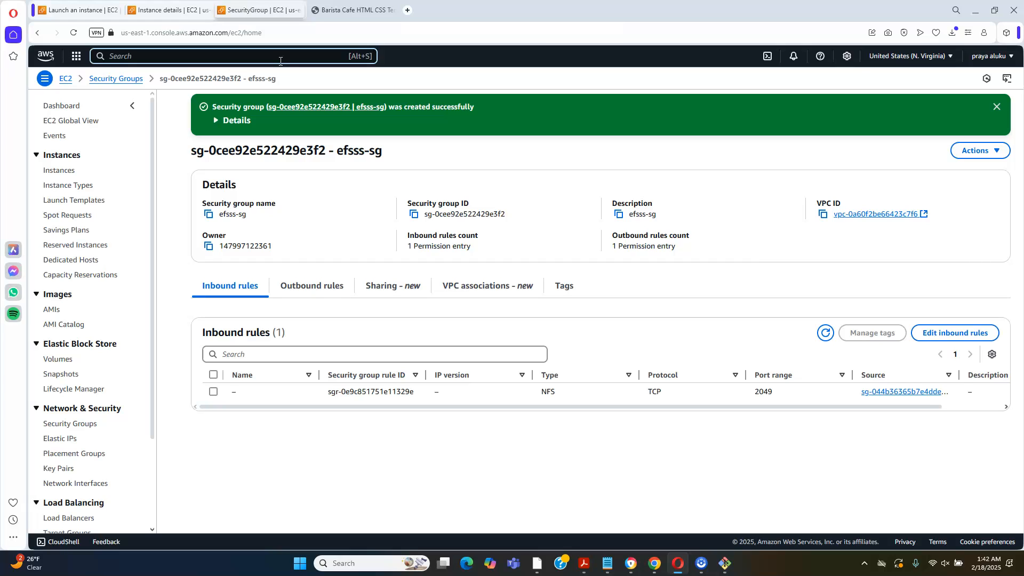
type("efs")
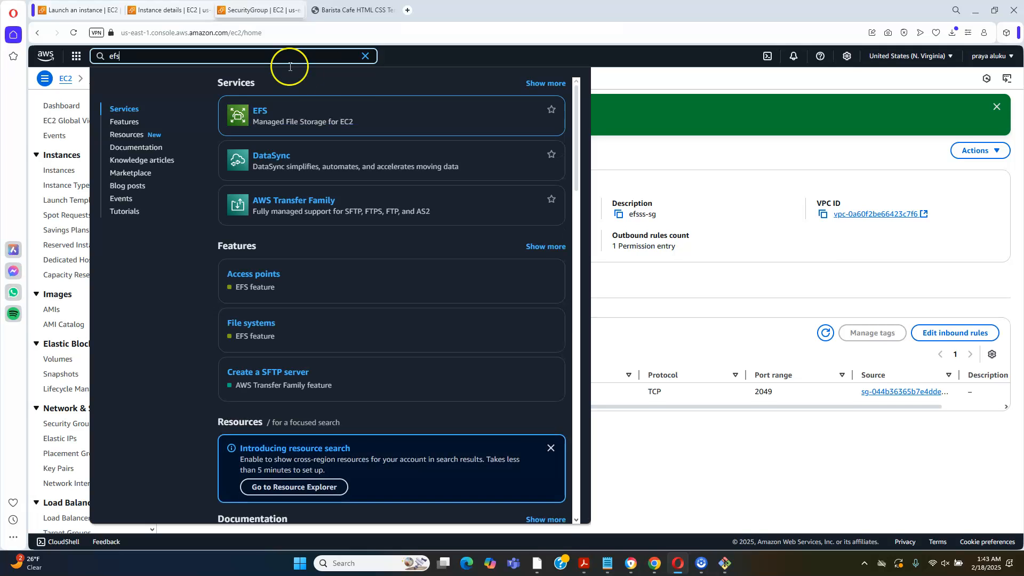
mouse_move(309, 108)
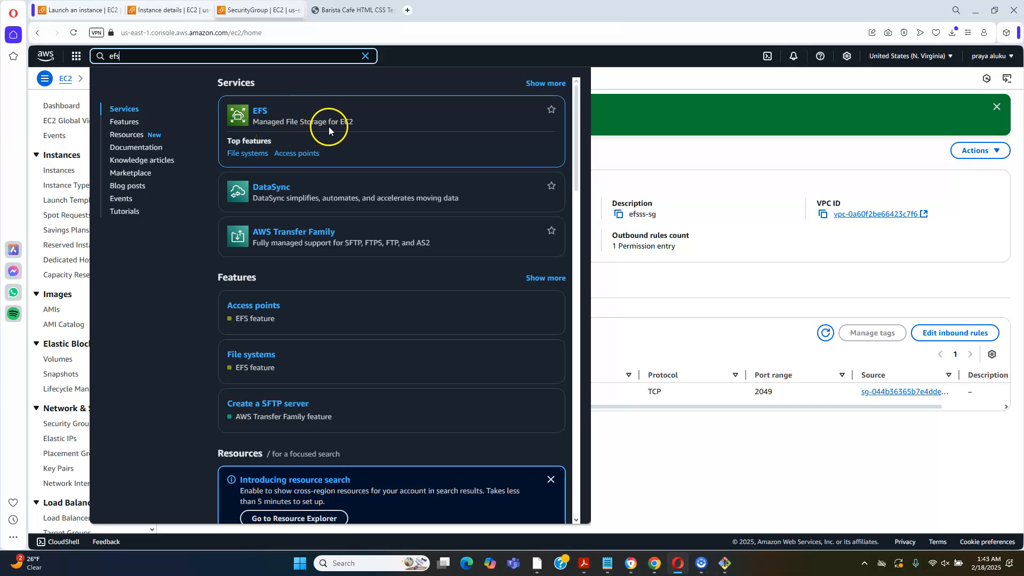
left_click(259, 116)
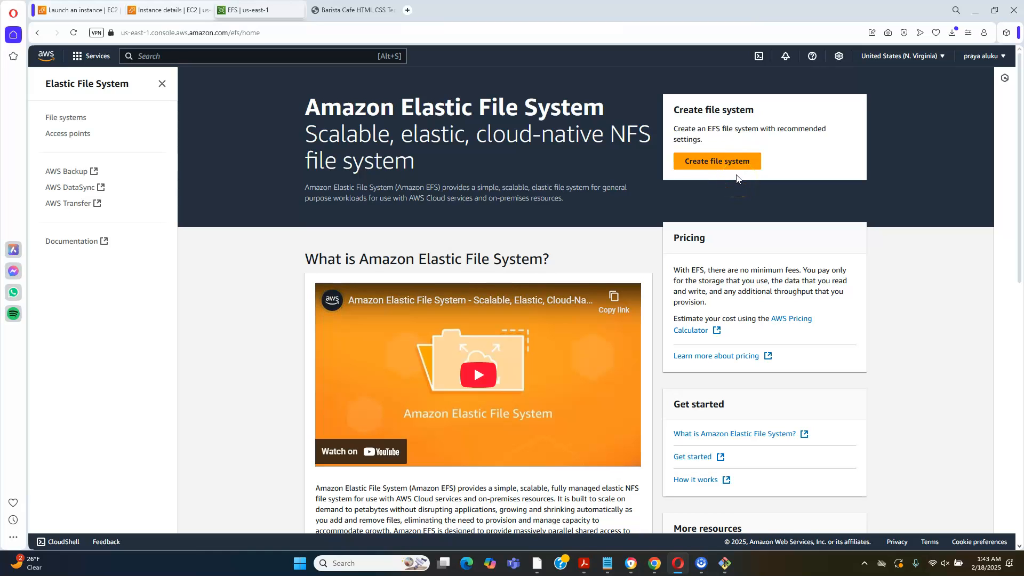
Start a new file system named kingsley in the default VPC and open its customized setup
left_click(723, 162)
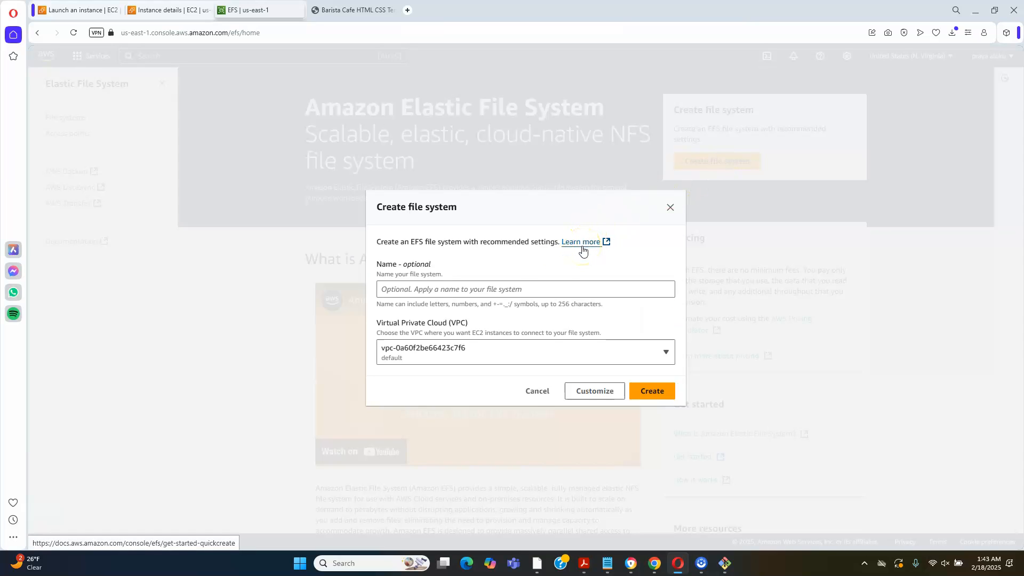
left_click(497, 292)
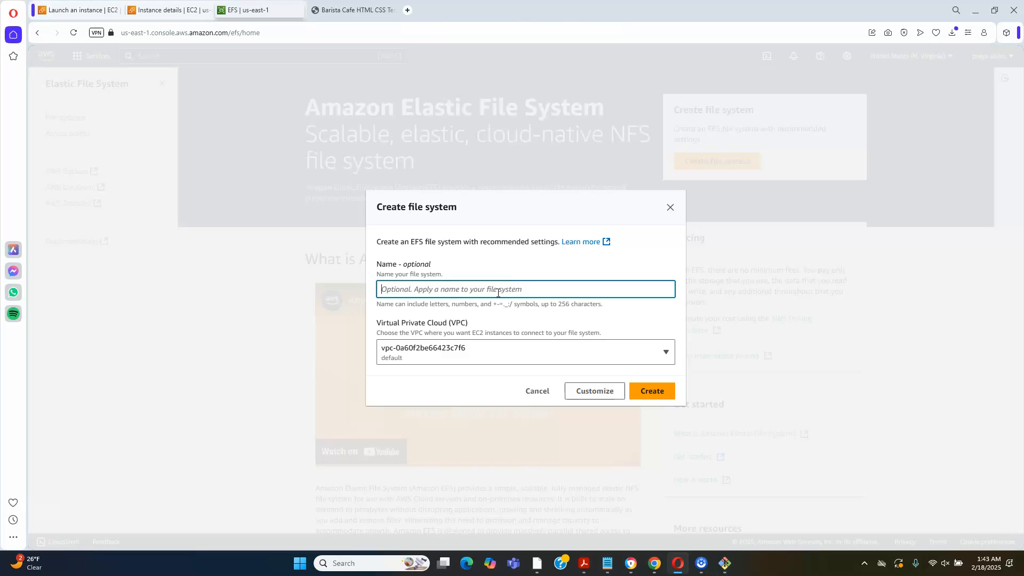
type("k")
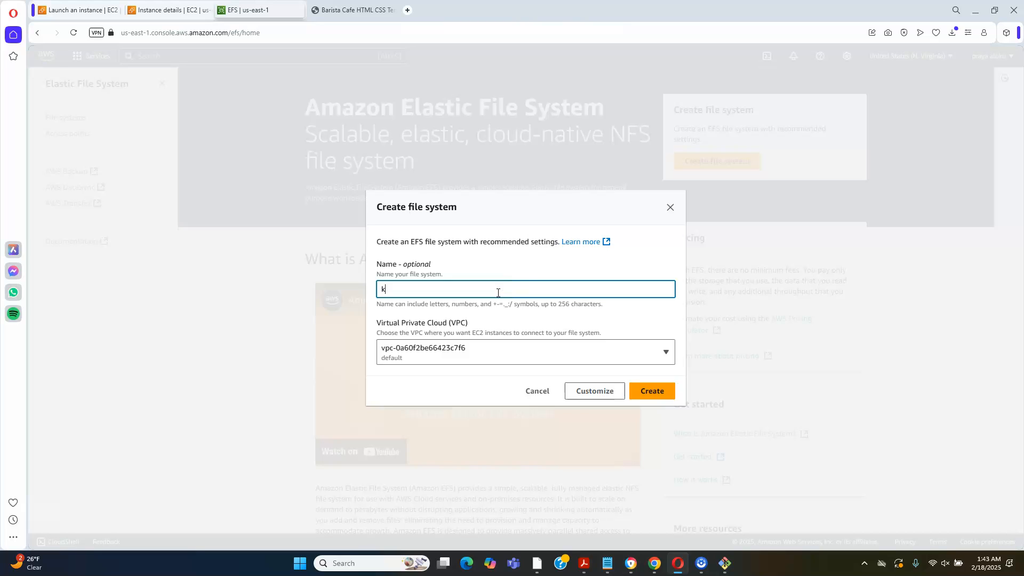
type("ingsley")
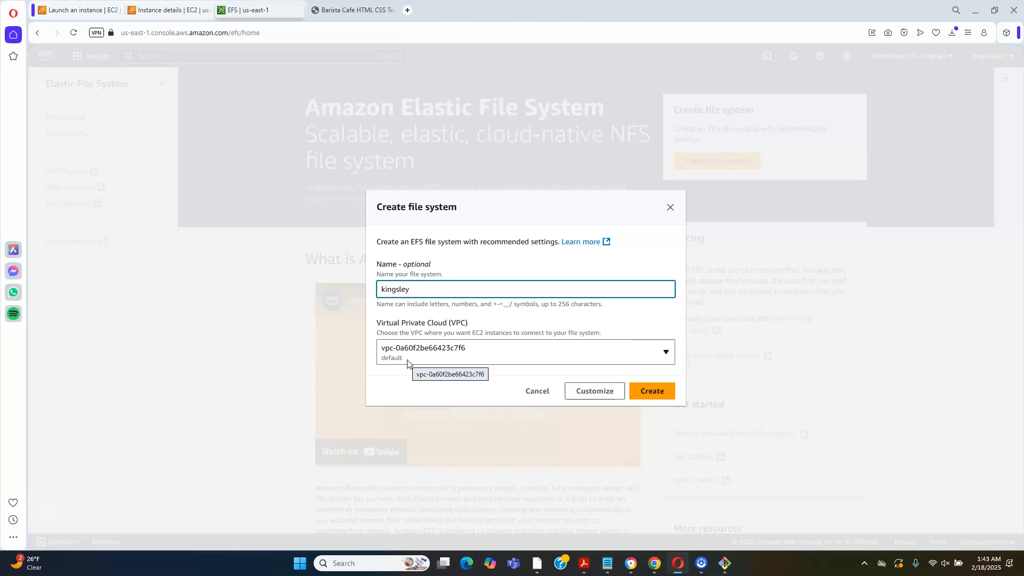
left_click(592, 399)
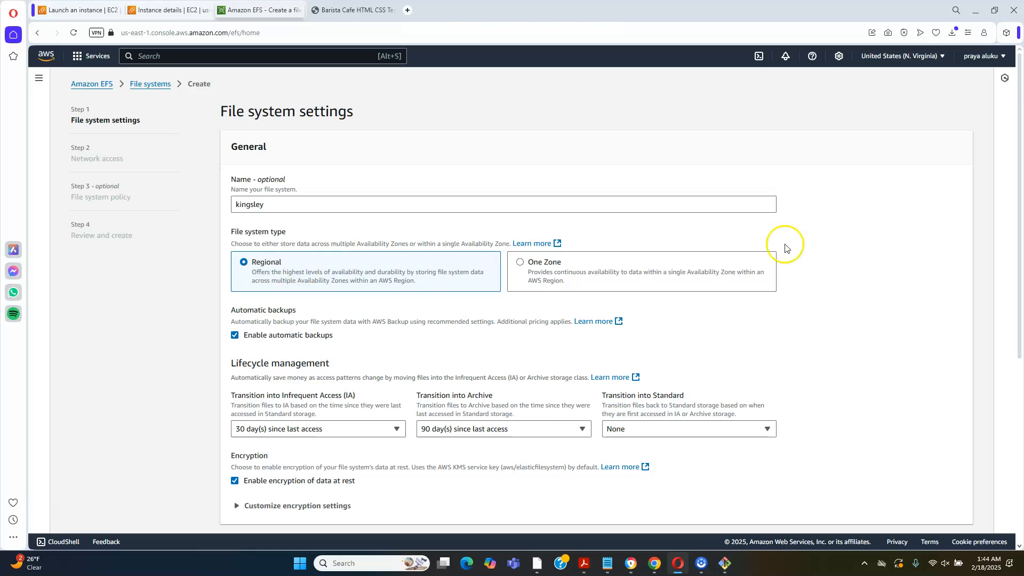
Keep the default general and performance settings for the file system and proceed to network access
left_click_drag(1019, 209, 1021, 307)
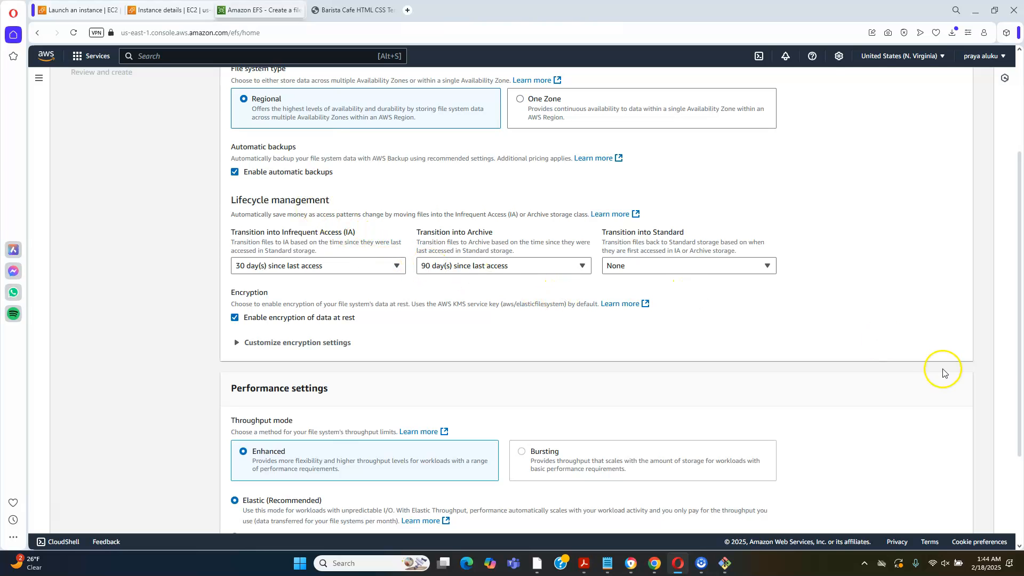
left_click_drag(1013, 361, 1012, 441)
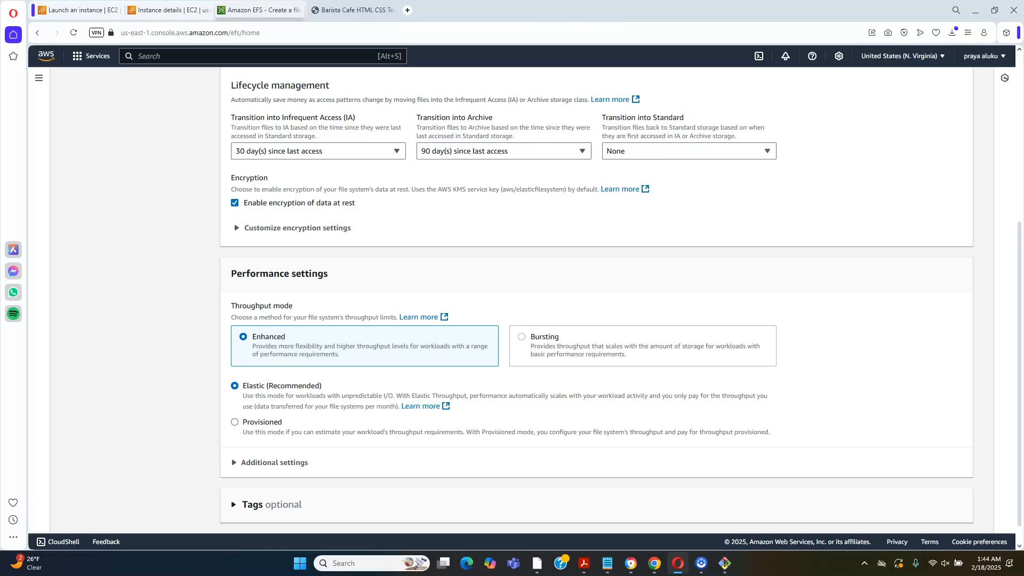
scroll(620, 306, "down", 1)
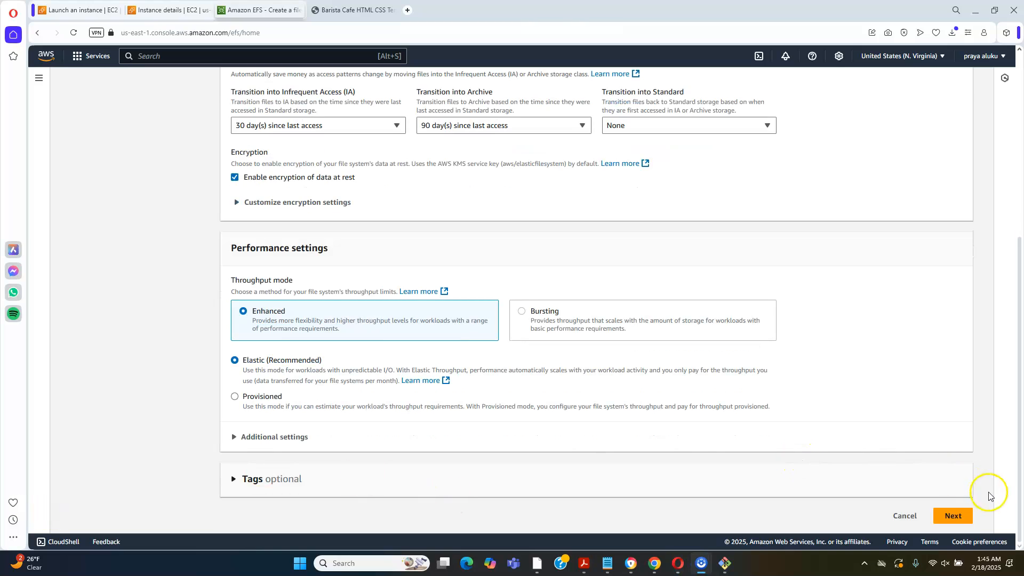
left_click(952, 515)
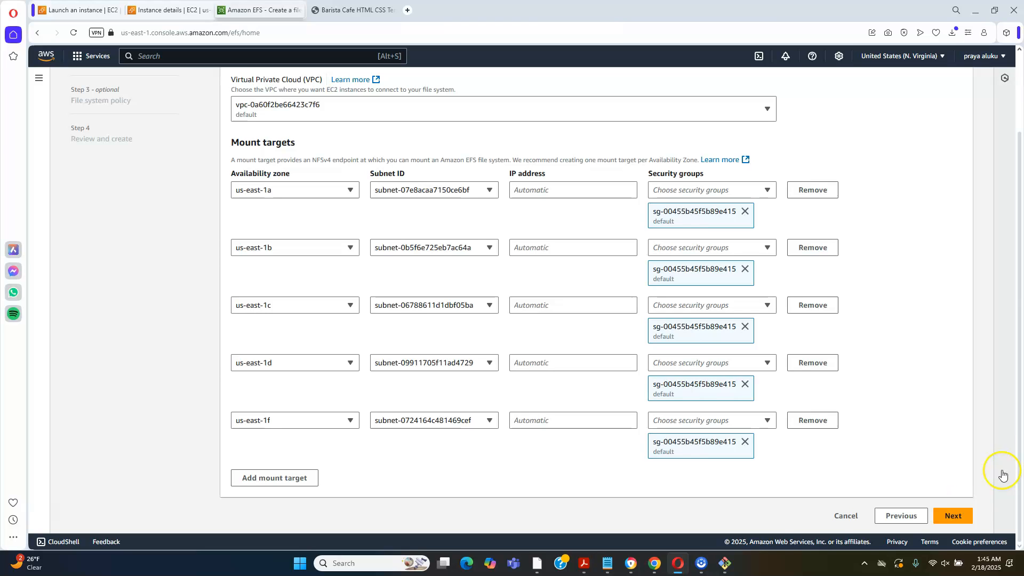
Remove the default security group from all five mount targets, us-east-1a through us-east-1f
left_click_drag(1020, 467, 979, 332)
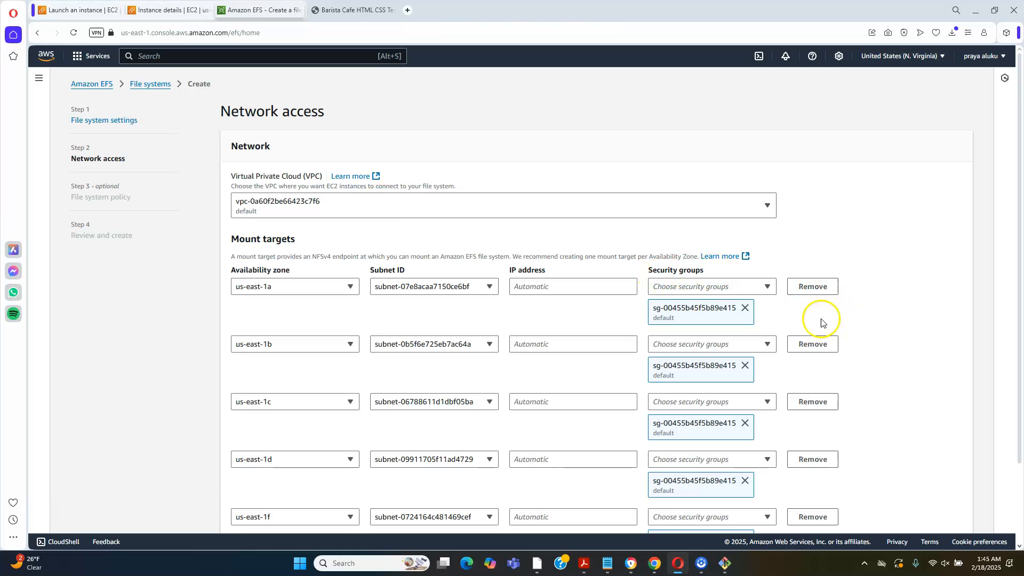
left_click(745, 308)
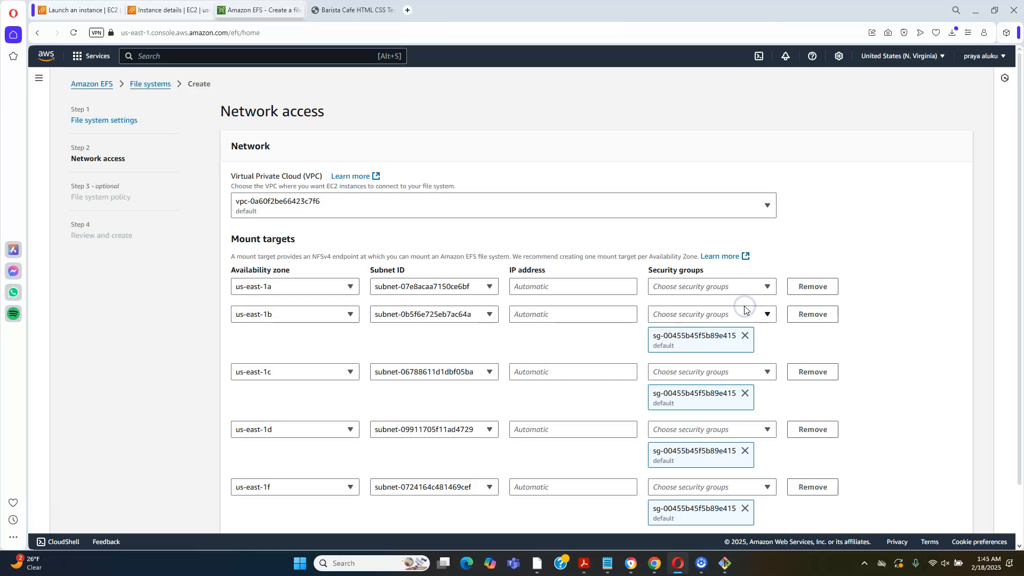
left_click(745, 336)
left_click(745, 363)
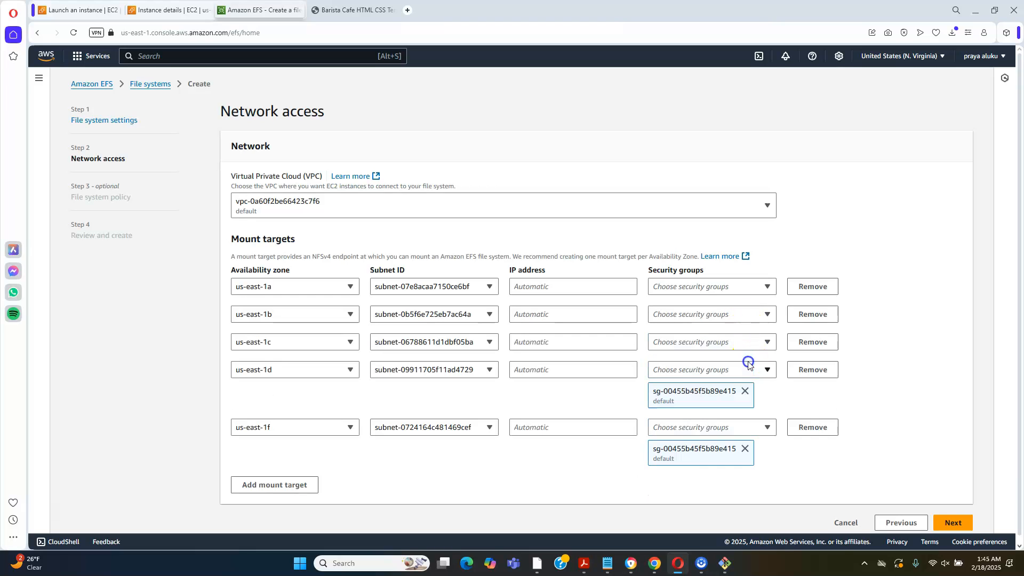
left_click(746, 393)
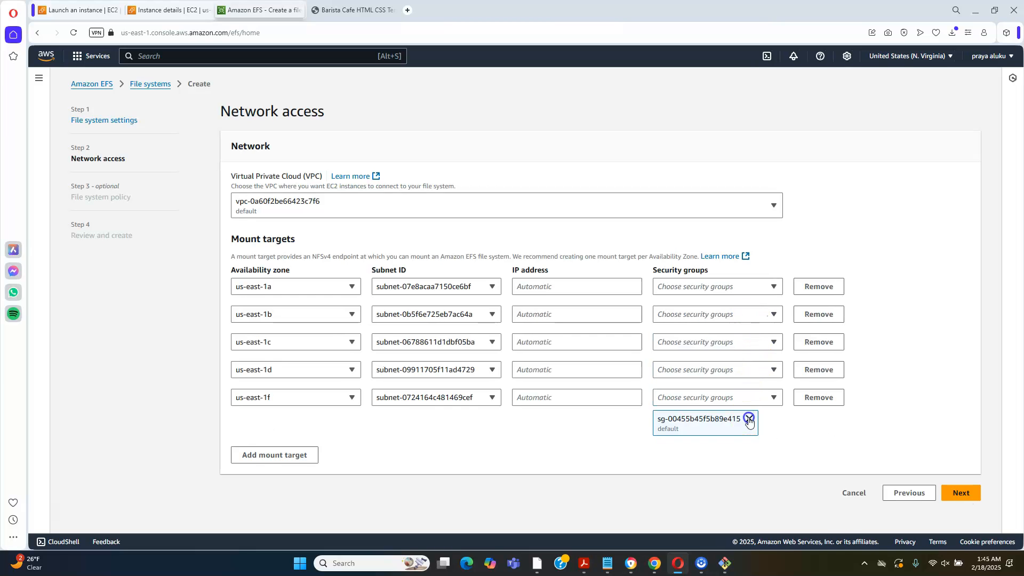
left_click(746, 419)
Assign the nfself-sg security group to the us-east-1a and us-east-1c mount targets
left_click(735, 288)
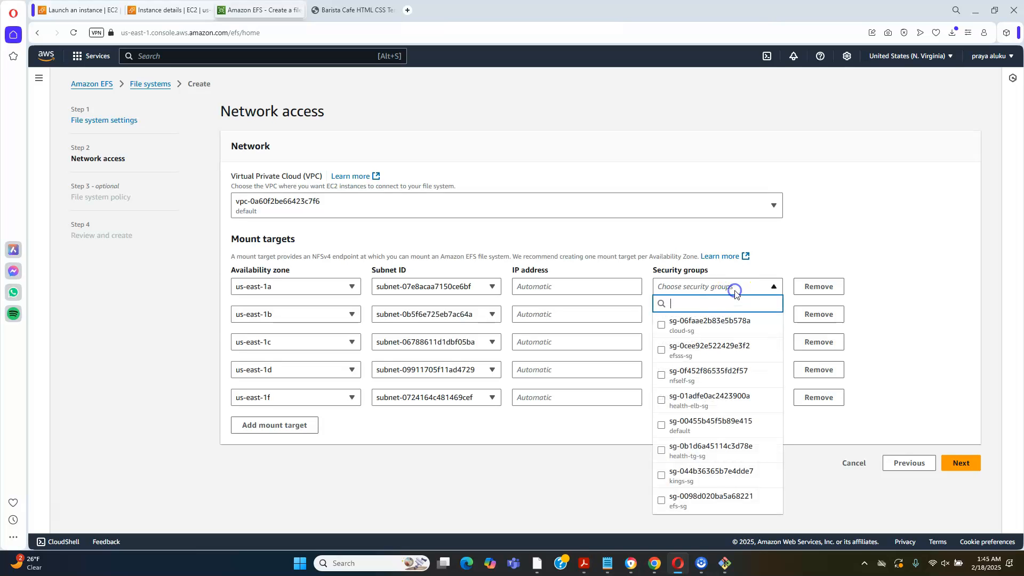
type("n")
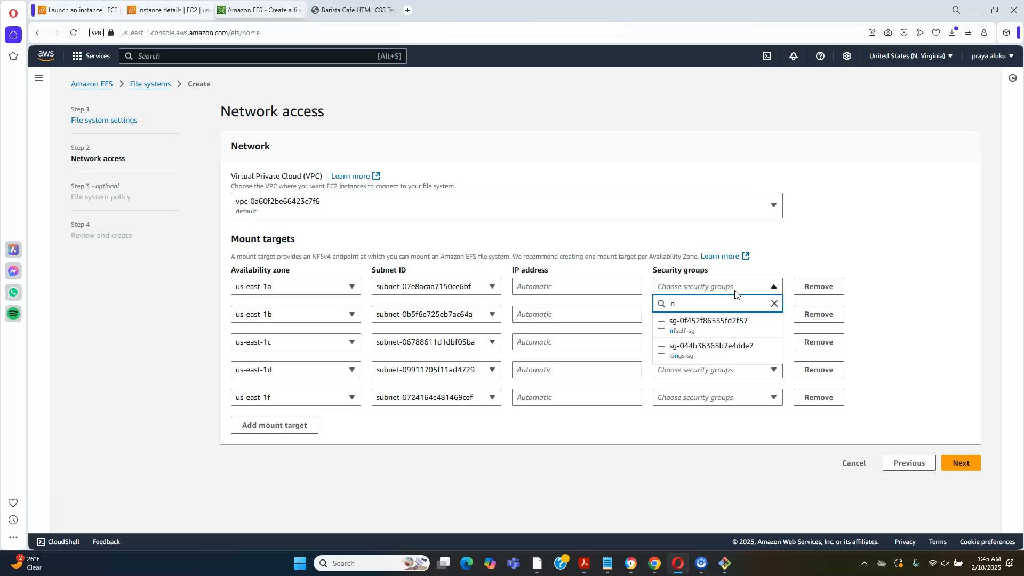
left_click(705, 324)
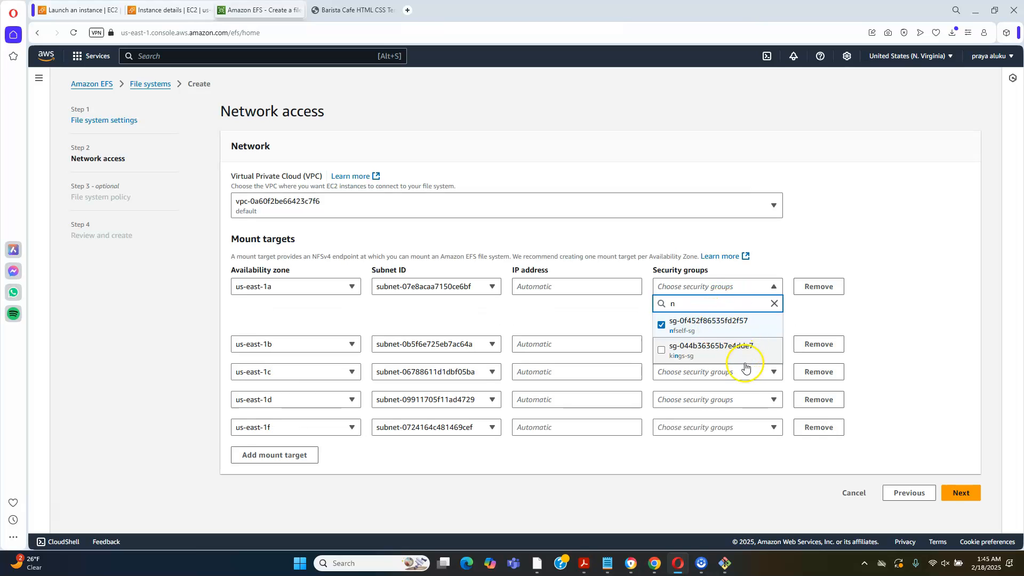
left_click(773, 373)
left_click(773, 376)
left_click(773, 374)
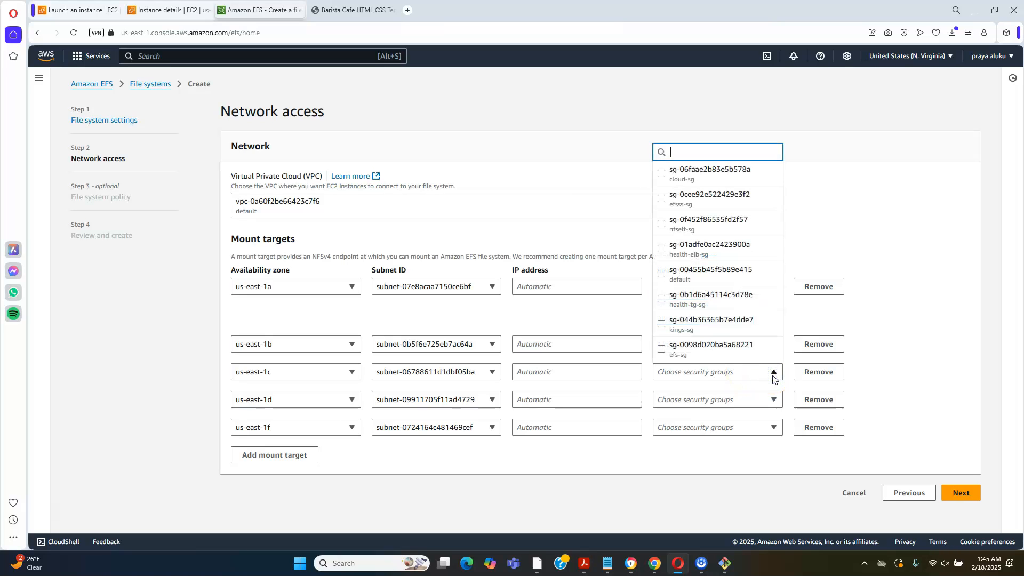
type("n")
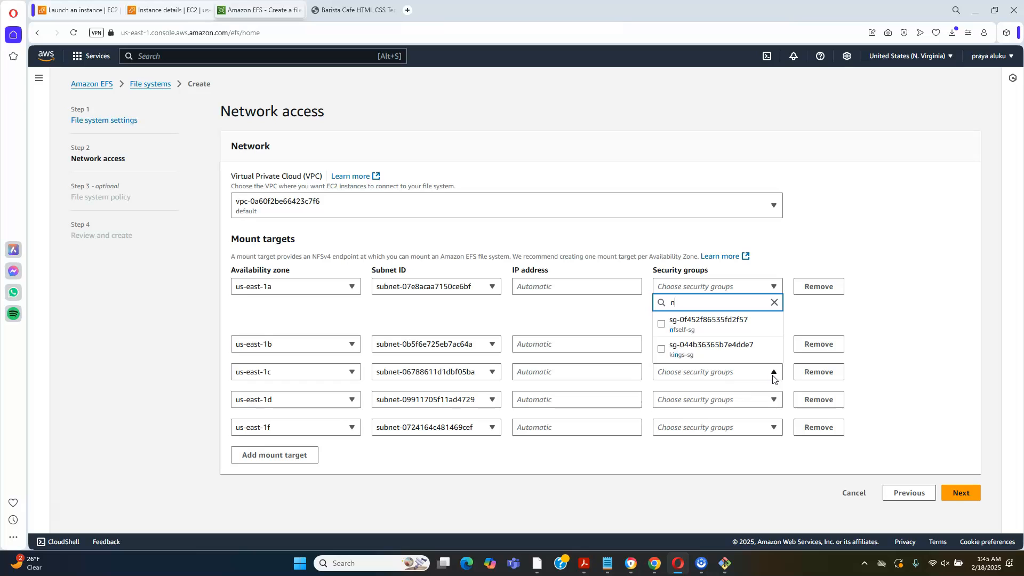
left_click(715, 320)
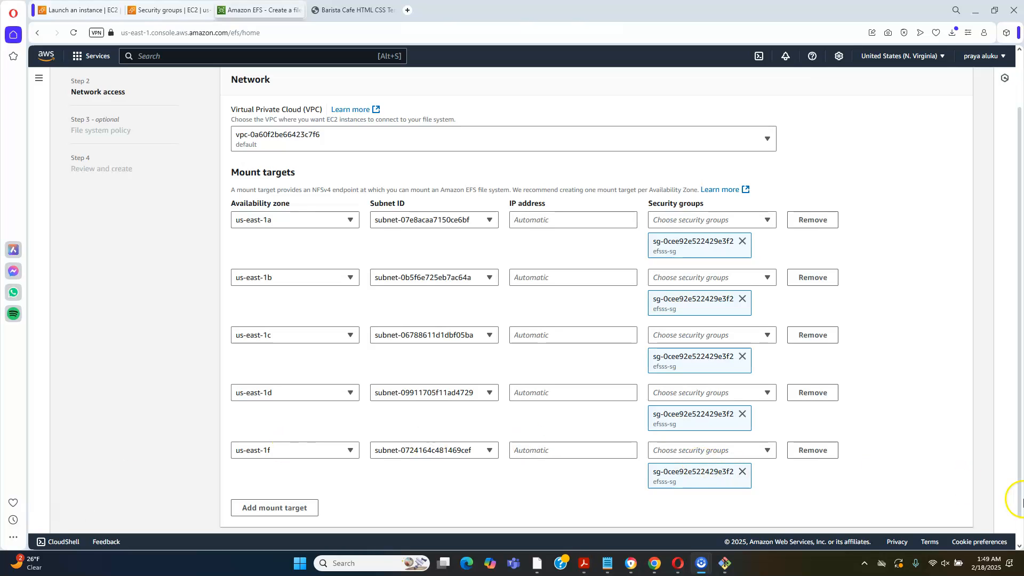
Accept the network access settings, leave the optional file system policy empty, and create the file system
scroll(1021, 530, "down", 1)
left_click(948, 513)
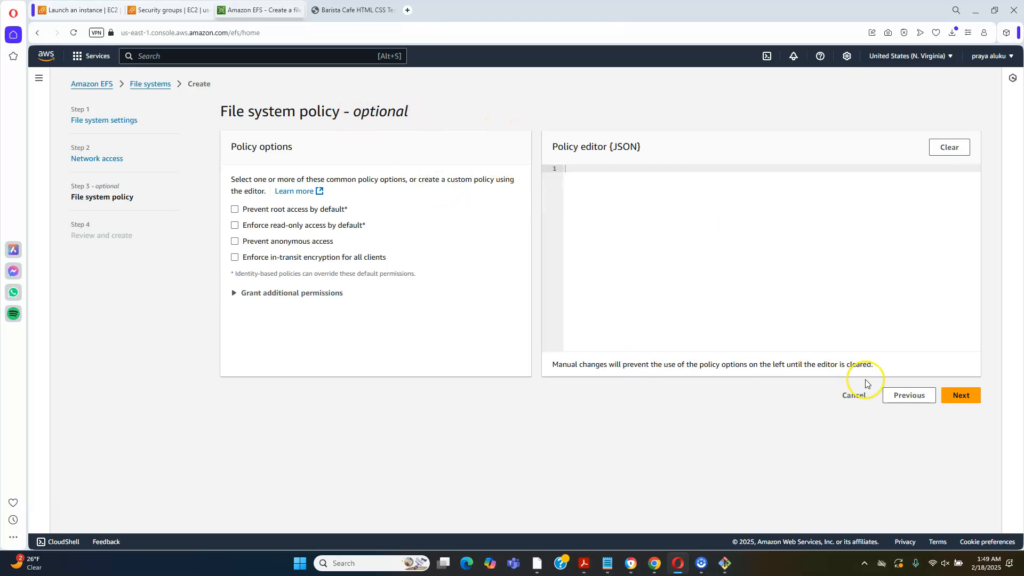
left_click(960, 404)
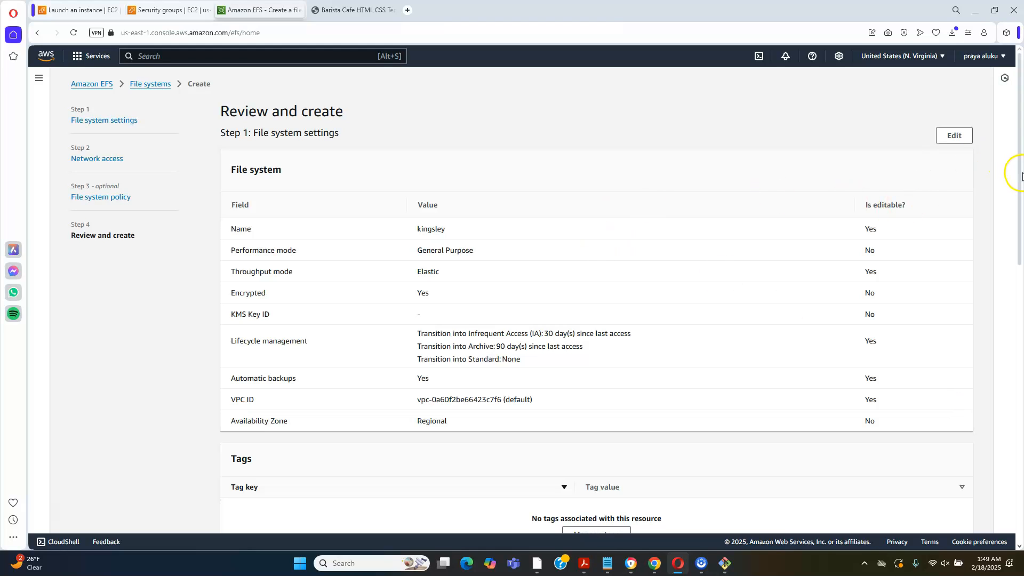
left_click_drag(1019, 174, 1021, 451)
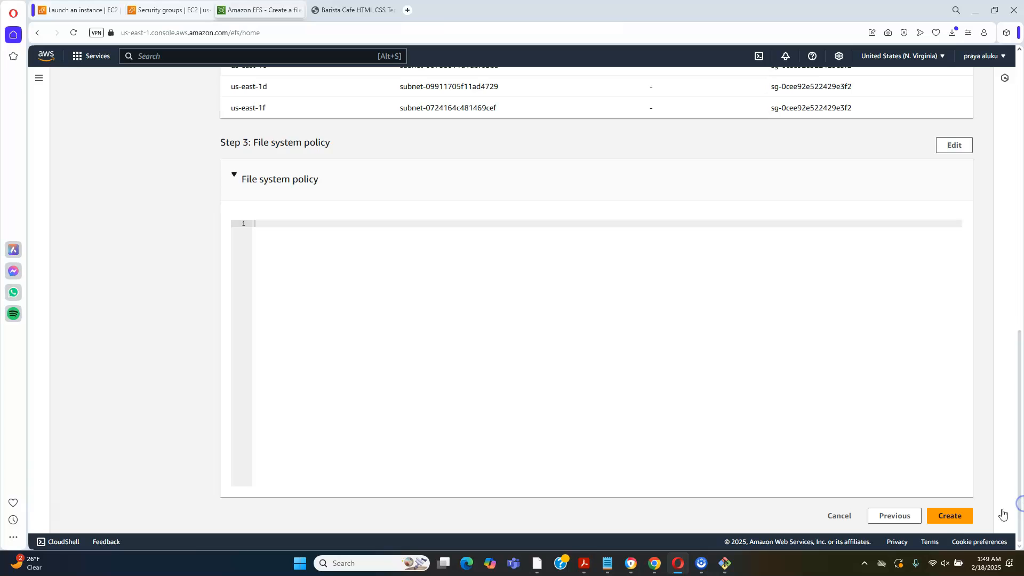
left_click(941, 517)
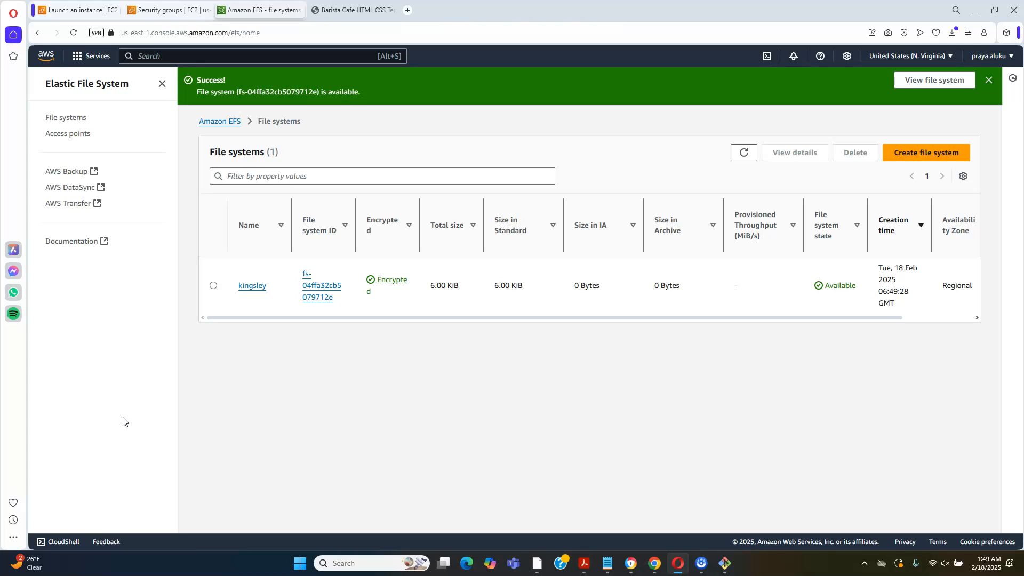
Create an EFS access point for the kingsley file system, leaving the name, root directory, POSIX user, permissions and tags empty
left_click(63, 137)
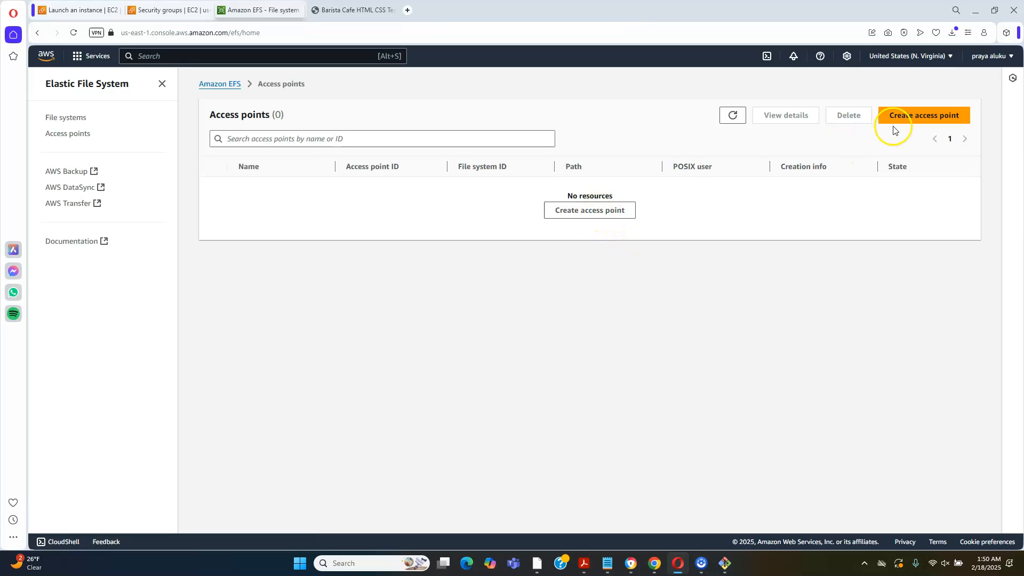
left_click(913, 118)
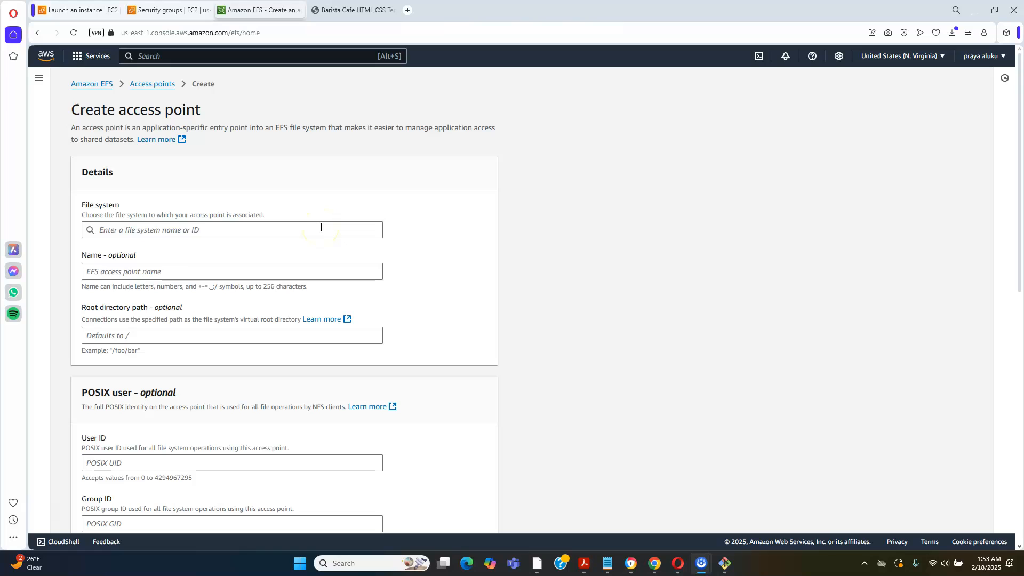
left_click(170, 229)
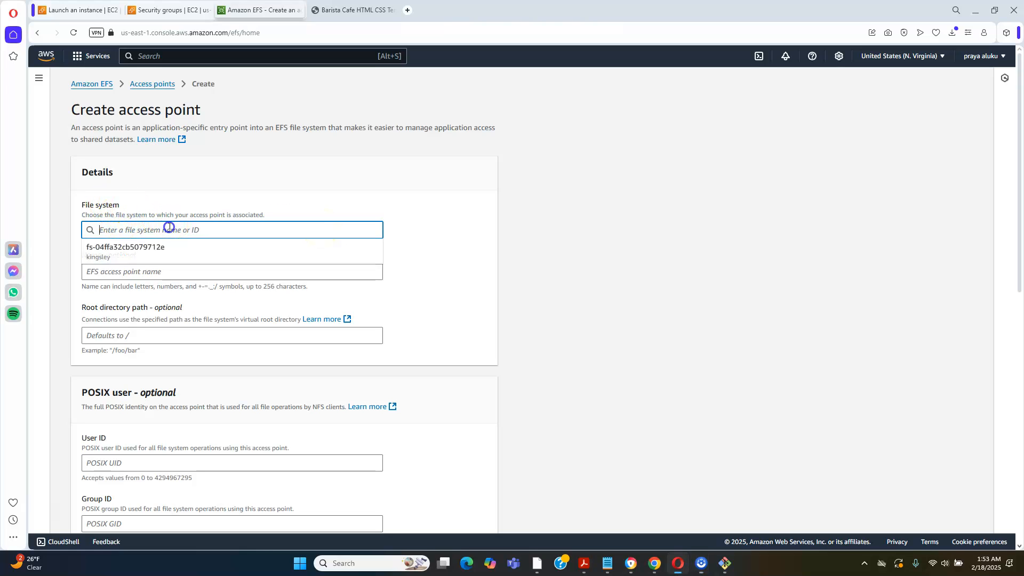
left_click(143, 253)
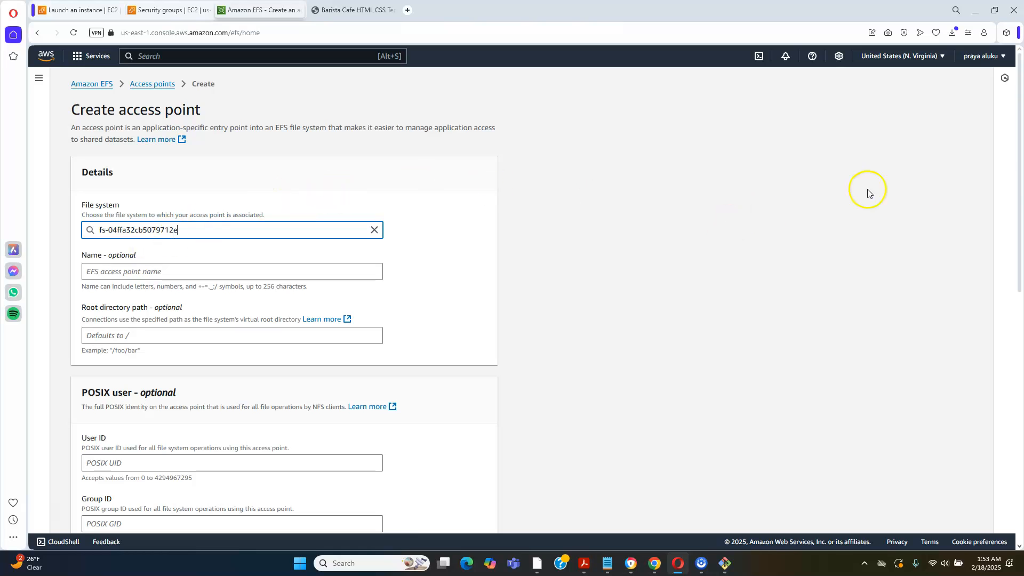
left_click_drag(1020, 208, 1020, 477)
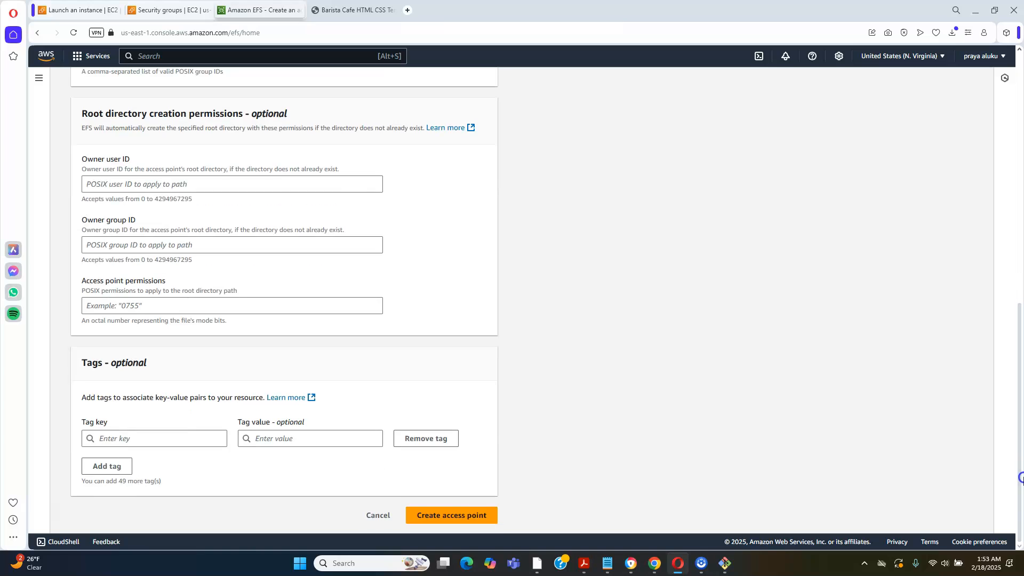
left_click(434, 513)
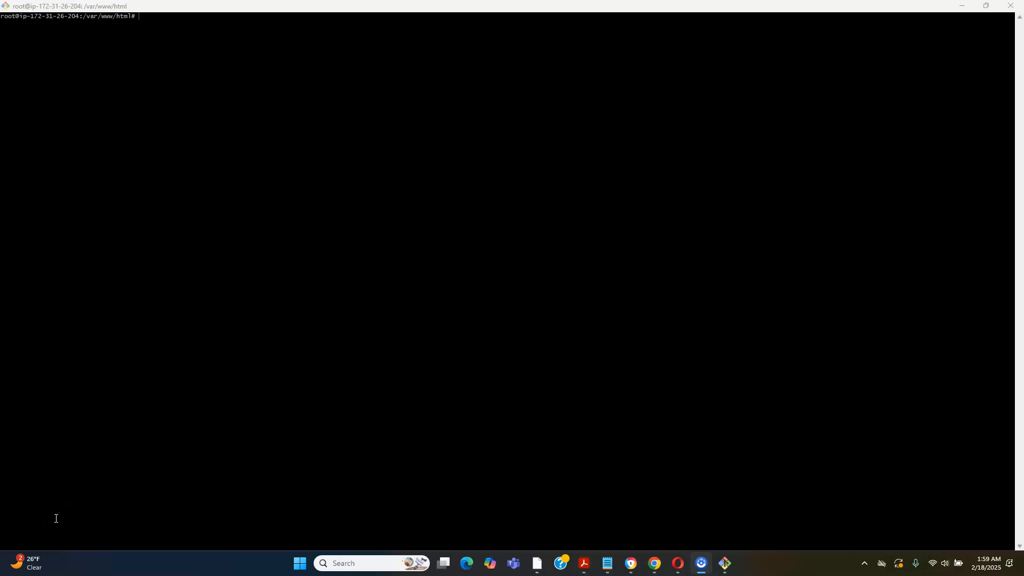
In the server's root terminal session, run sudo apt update and sudo apt install -y amazon-efs-utils, and clear the screen
right_click(147, 23)
left_click(176, 57)
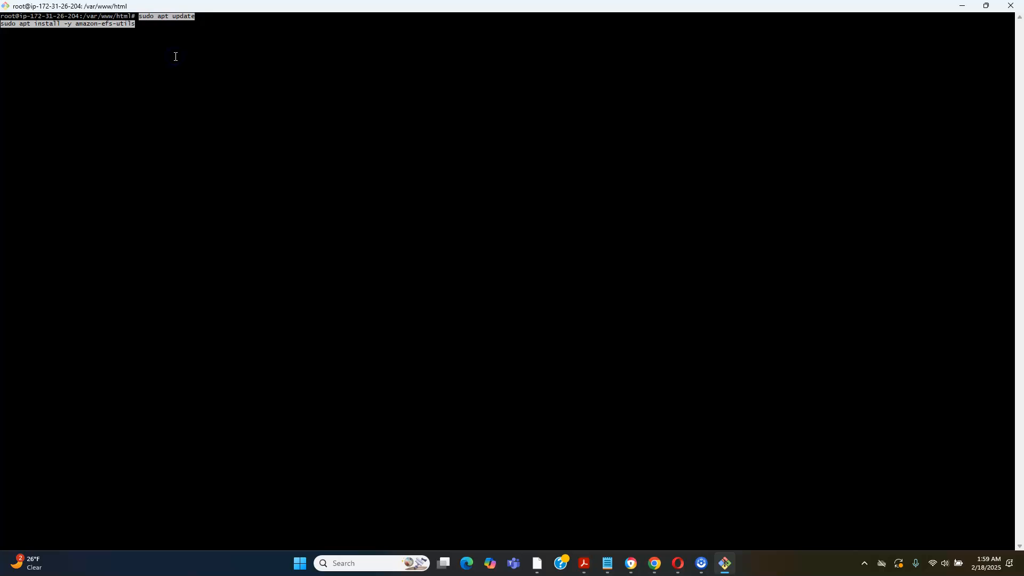
key("Return")
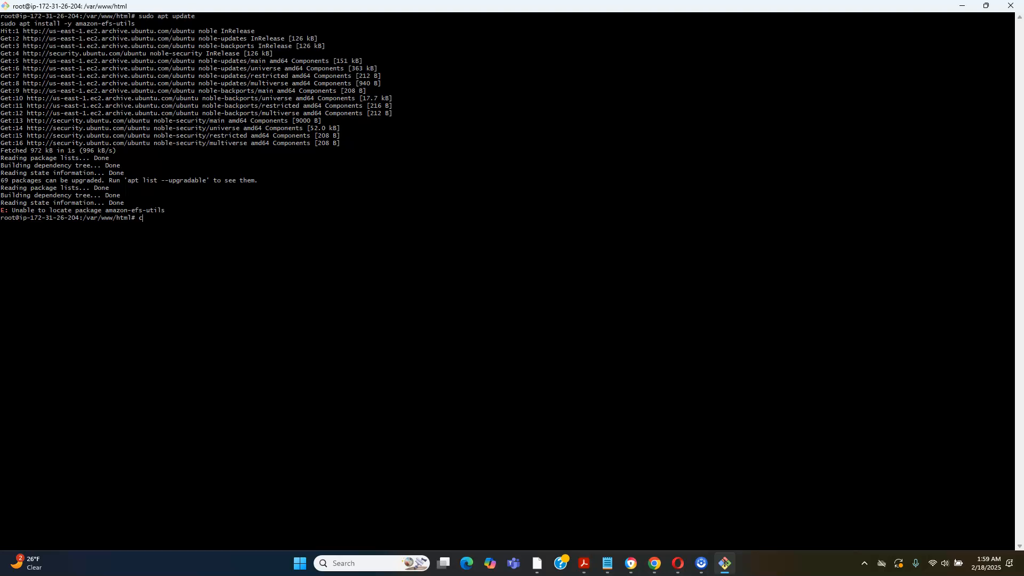
type("lear")
key("Return")
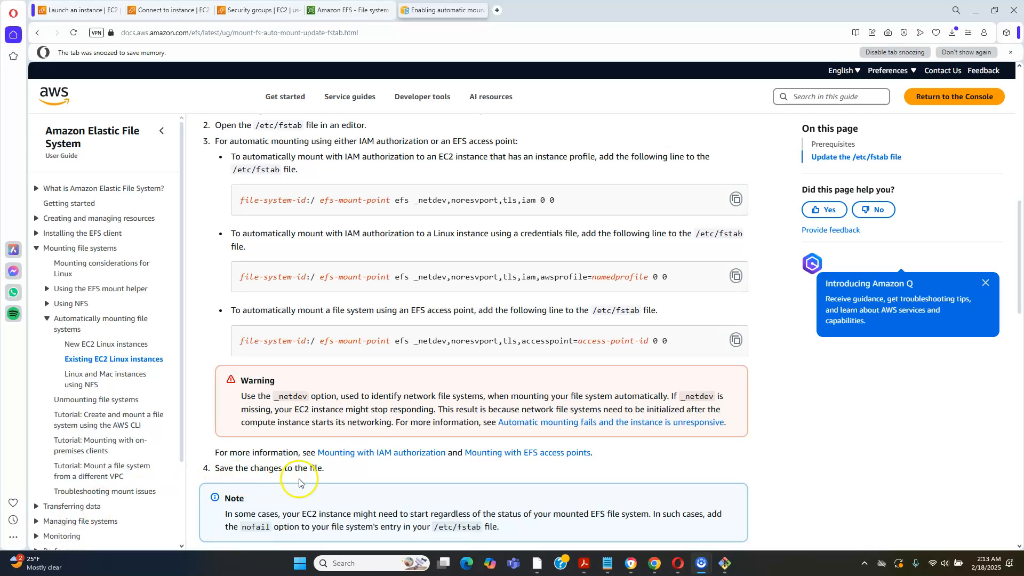
Copy the EFS access point line for /etc/fstab from the AWS guide and switch to the mount notes in Notepad
left_click(737, 340)
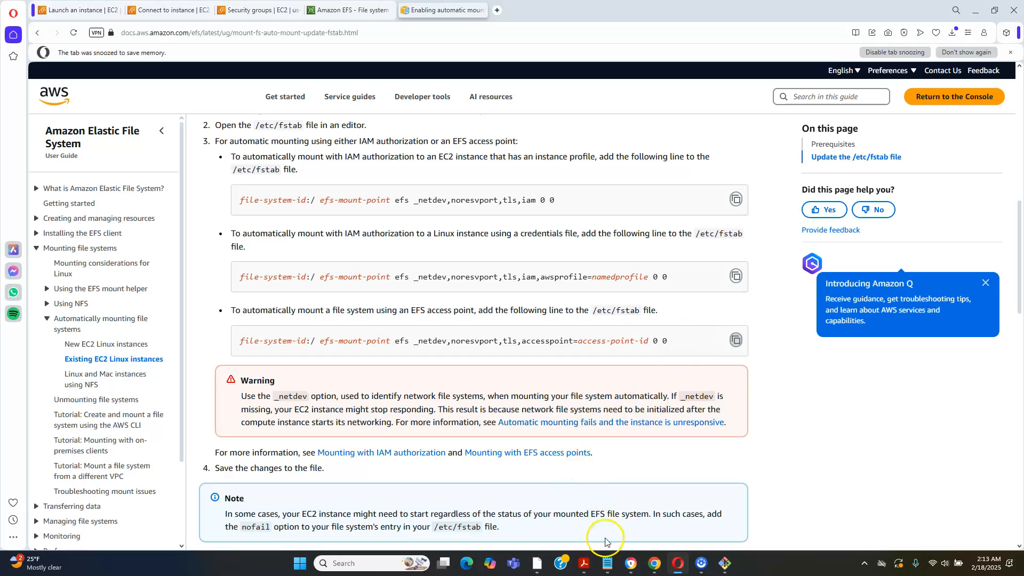
mouse_move(606, 564)
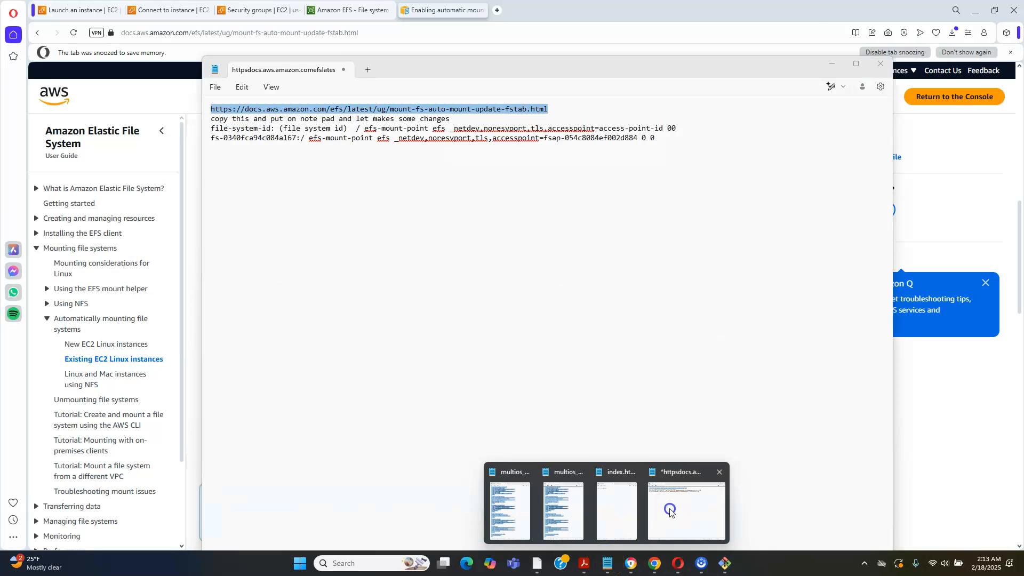
left_click(667, 509)
left_click(583, 108)
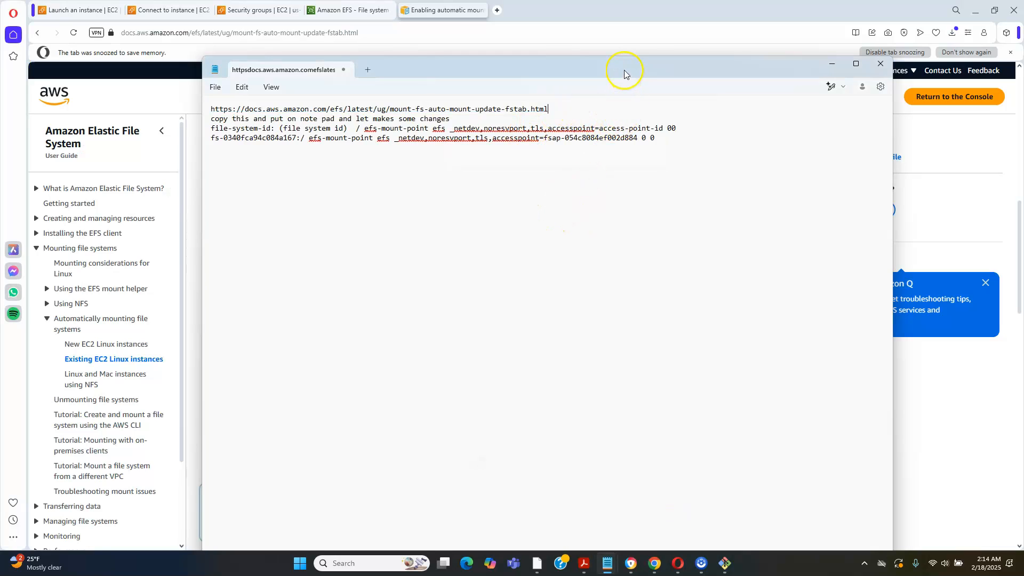
left_click_drag(623, 70, 618, 61)
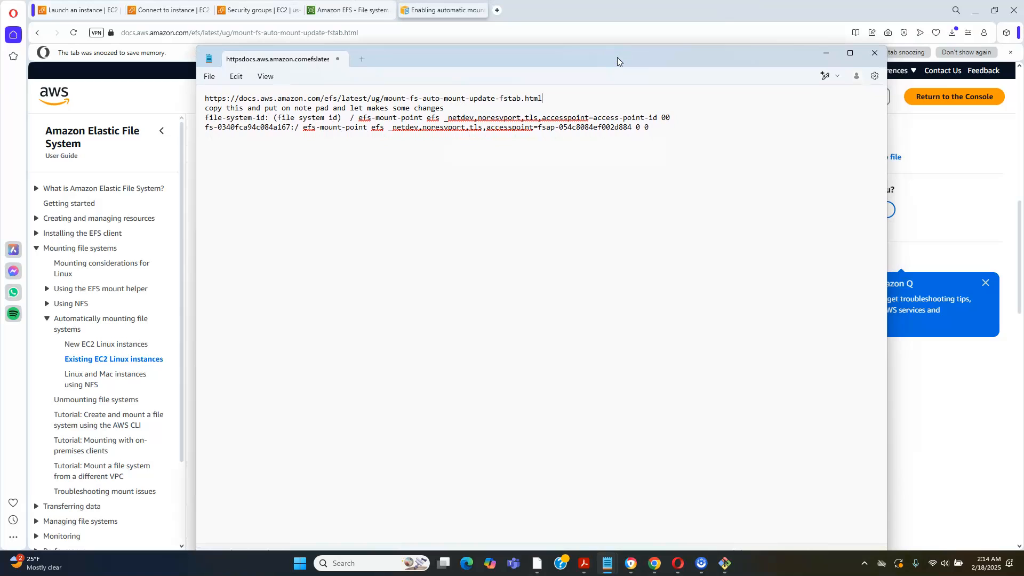
Paste the copied fstab line below the existing entries in the notes, set apart by several blank lines
left_click(651, 127)
key("Return")
key("Return")
right_click(245, 168)
left_click(271, 248)
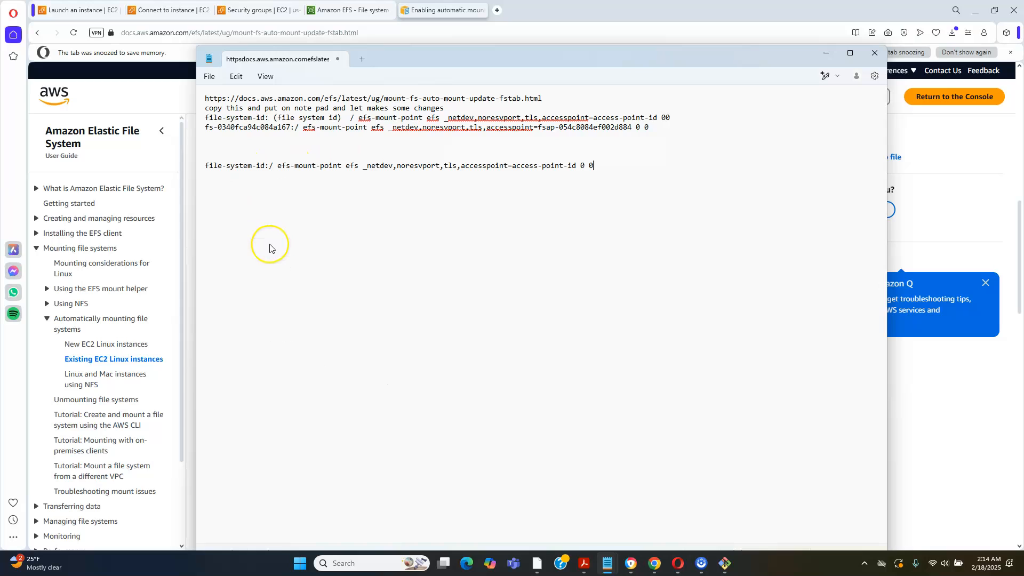
left_click(206, 163)
key("Return")
key("Return")
key("Return")
key("Return")
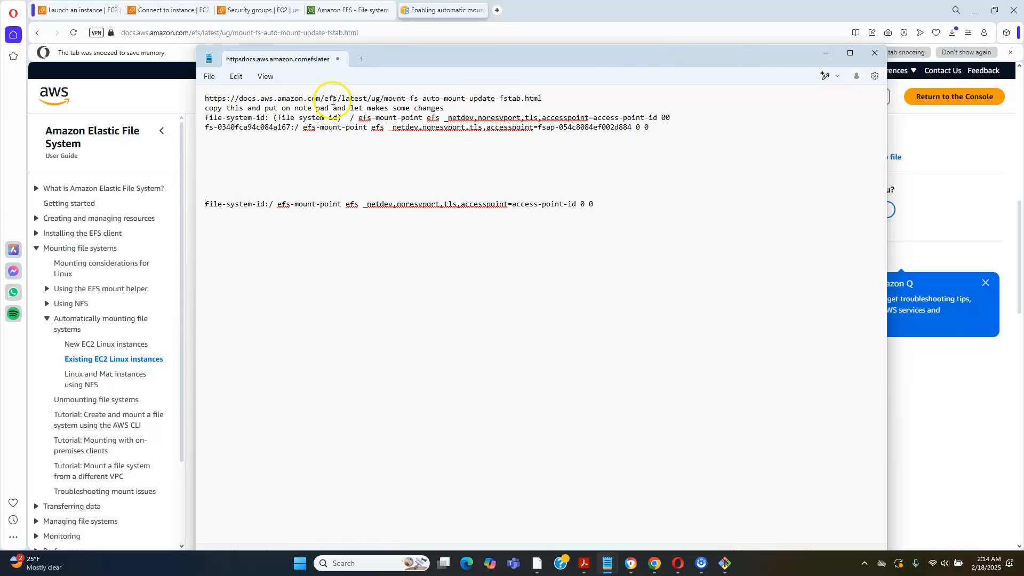
Switch to the AWS console in the browser, search for efs, and open the kingsley file system's details
left_click(254, 10)
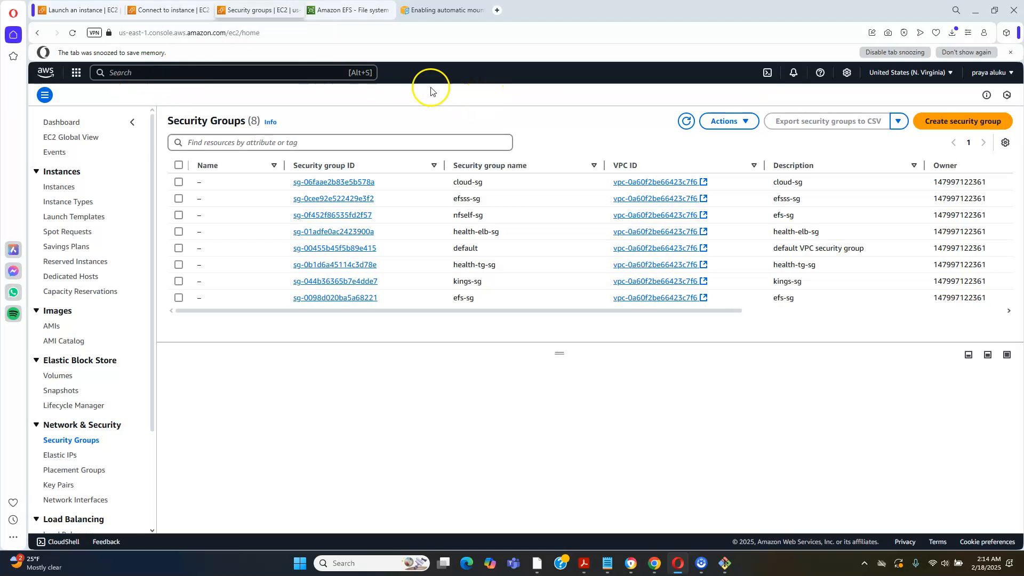
left_click(331, 74)
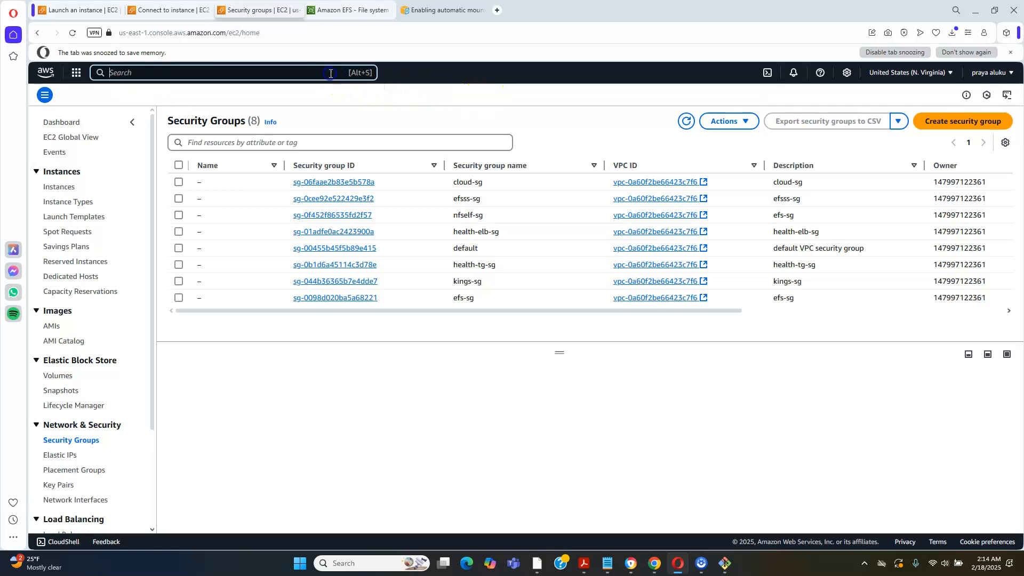
type("efs")
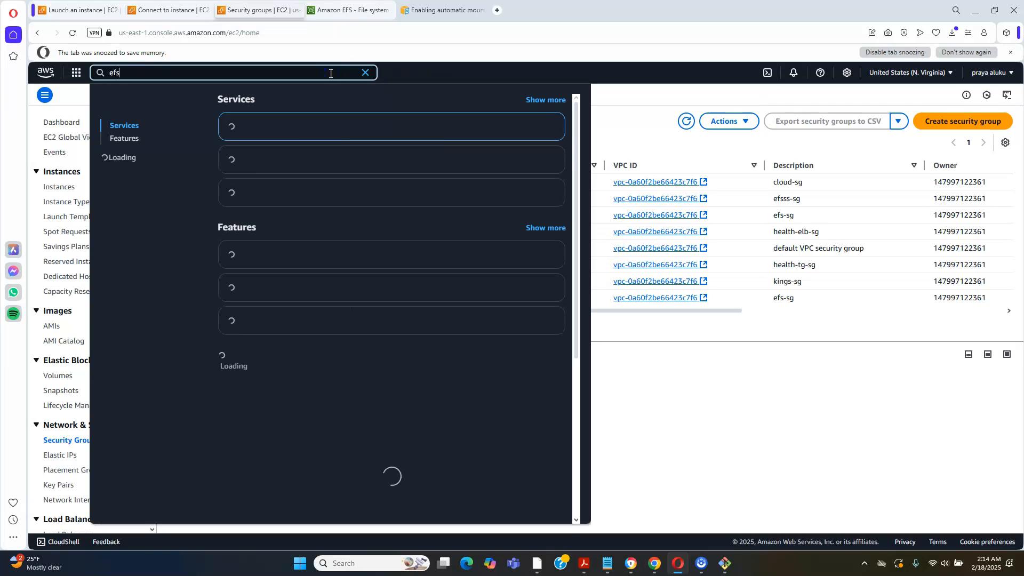
left_click(321, 116)
left_click(261, 128)
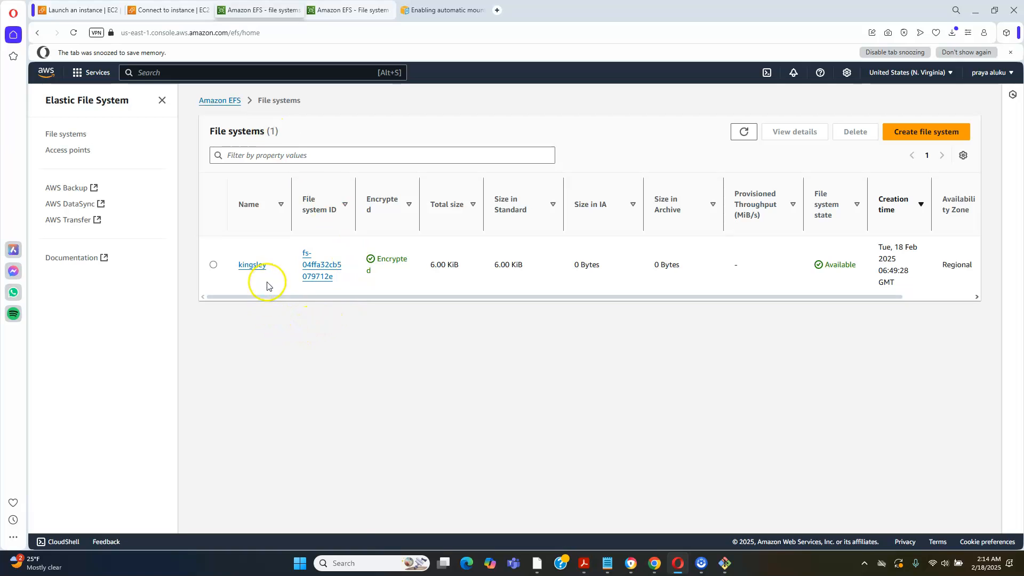
left_click(257, 266)
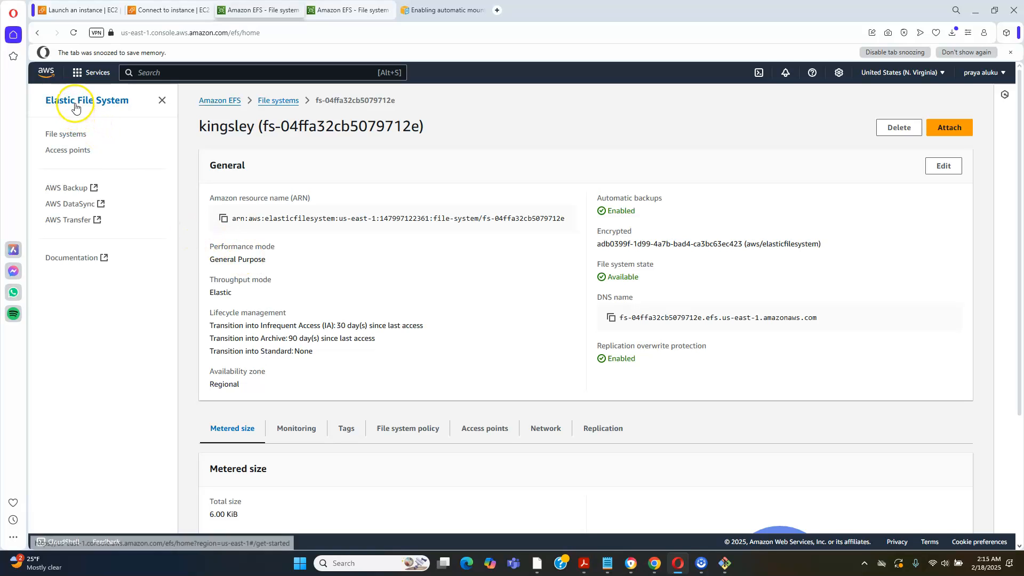
left_click(67, 135)
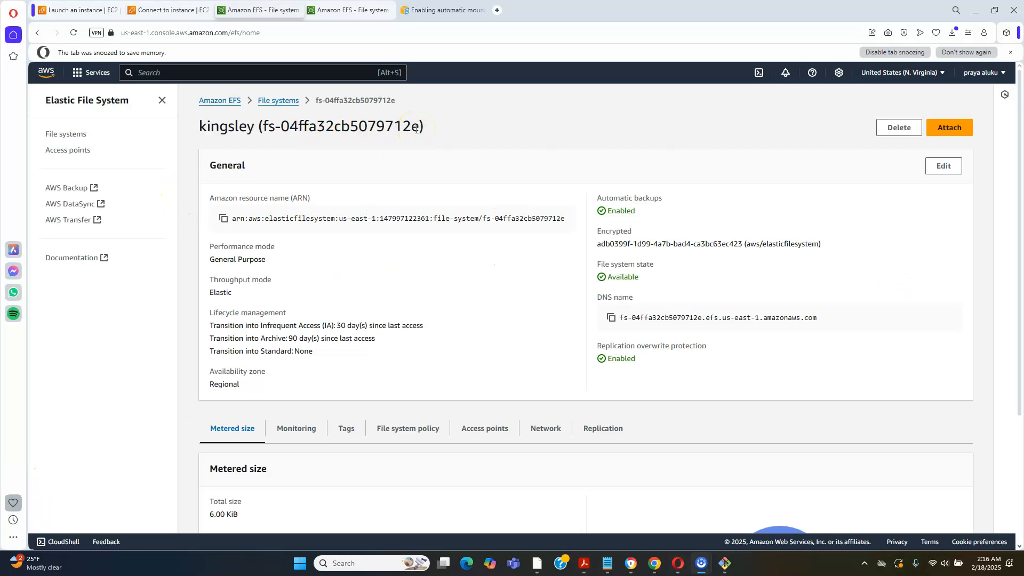
Copy the kingsley file system's ID from its details heading
left_click_drag(419, 128, 265, 131)
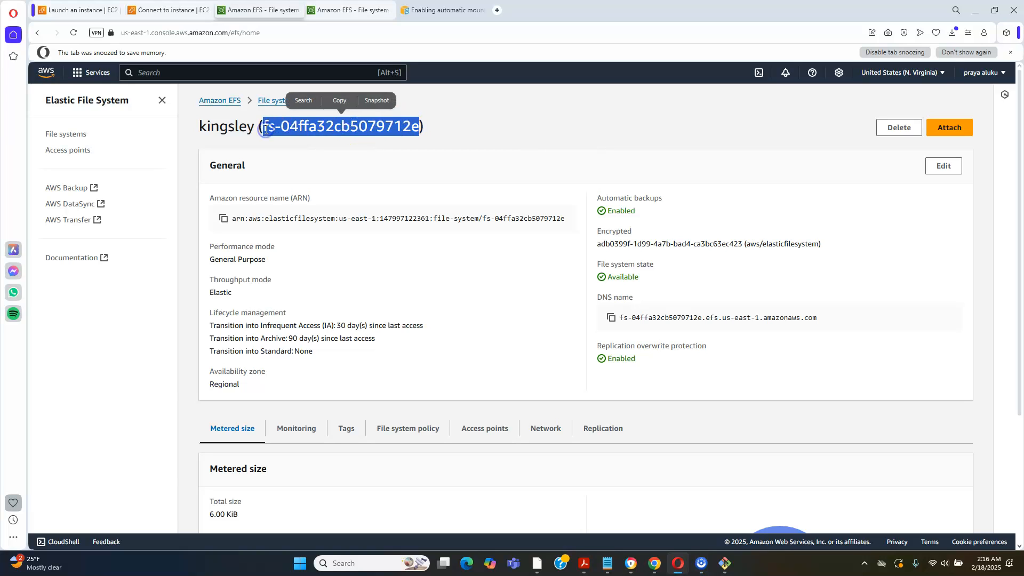
right_click(269, 131)
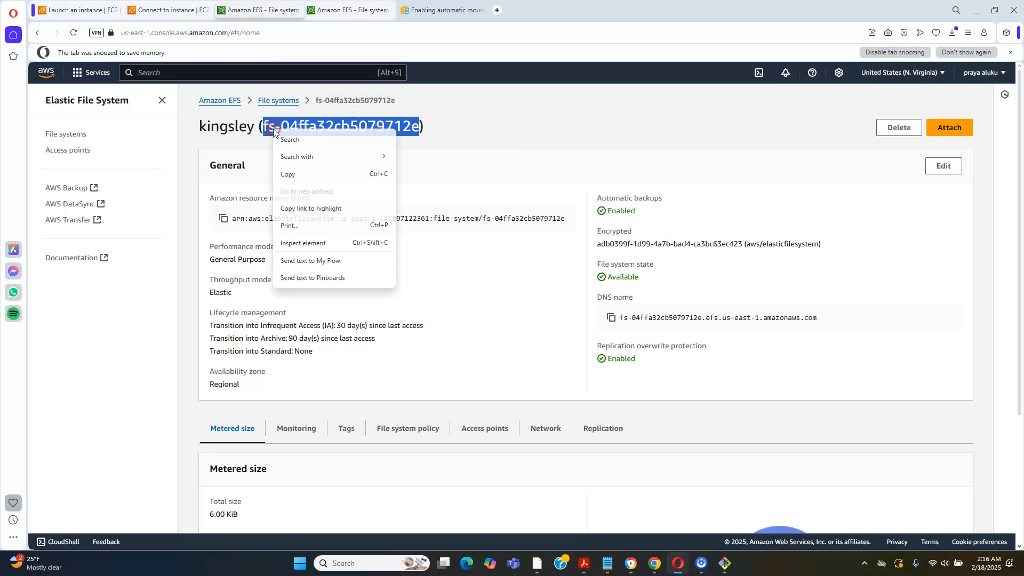
left_click(284, 176)
In the Notepad notes, replace the file-system-id placeholder of the pasted line with fs-04ffa32cb5079712e
mouse_move(609, 562)
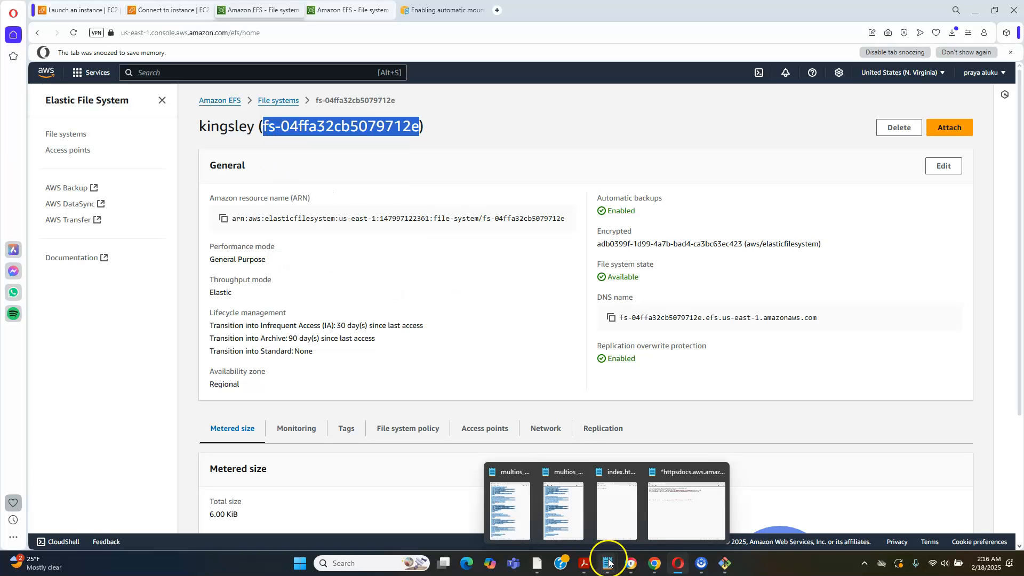
left_click(670, 505)
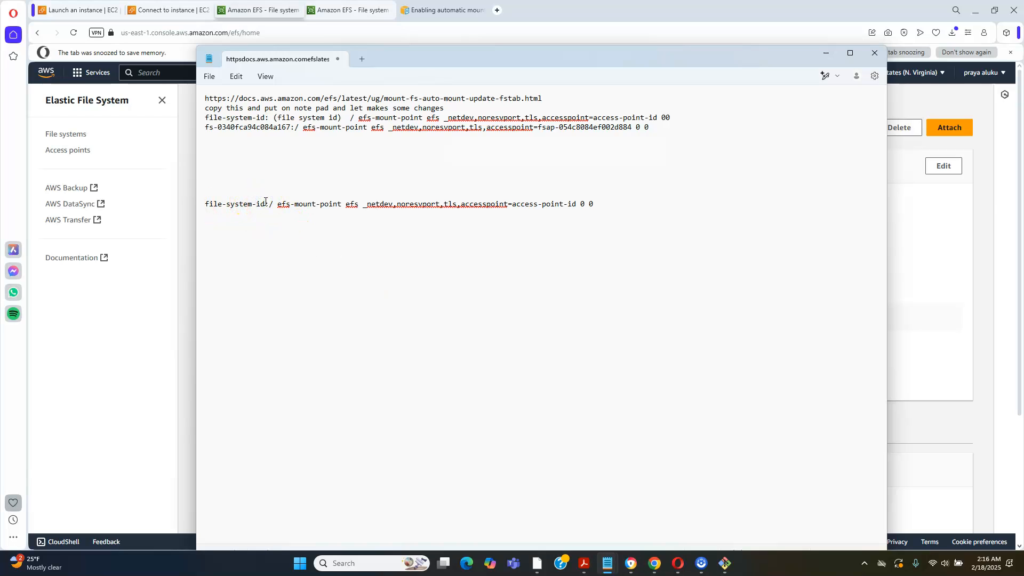
key("BackSpace")
key("BackSpace")
key("BackSpace")
key("BackSpace")
key("BackSpace")
key("BackSpace")
key("BackSpace")
key("BackSpace")
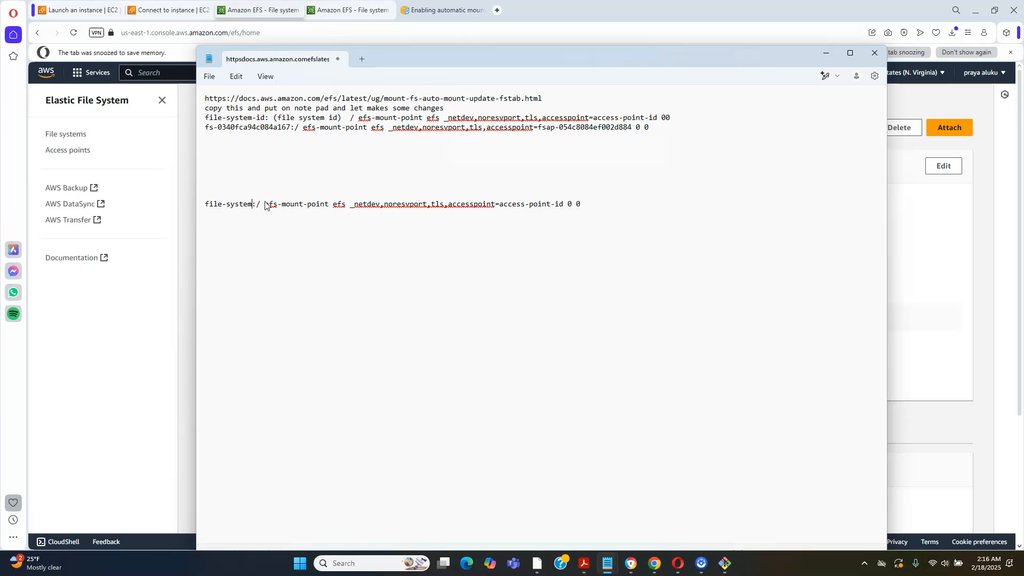
key("BackSpace")
key("BackSpace")
key("BackSpace")
key("BackSpace")
key("BackSpace")
key("BackSpace")
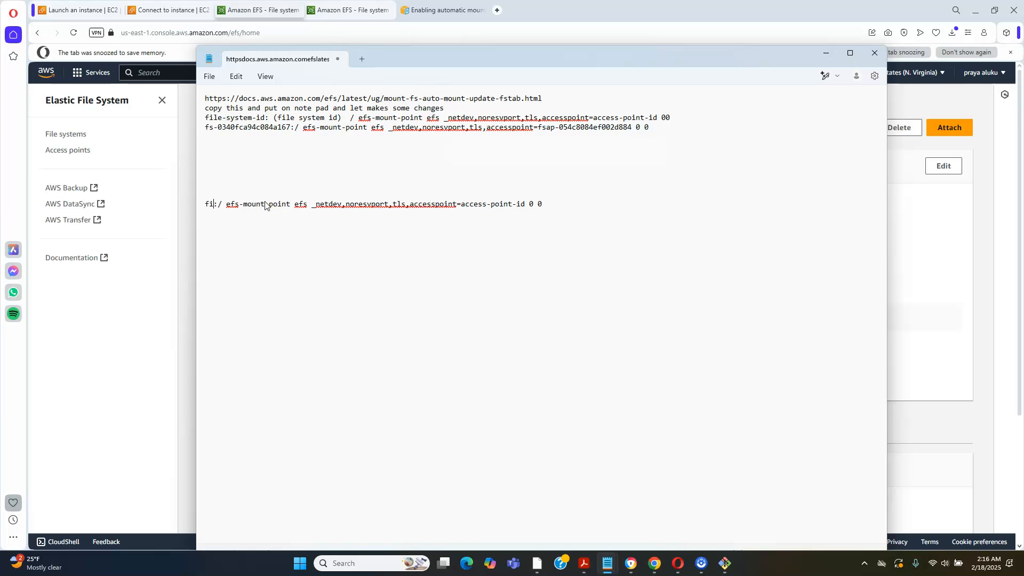
left_click(202, 197)
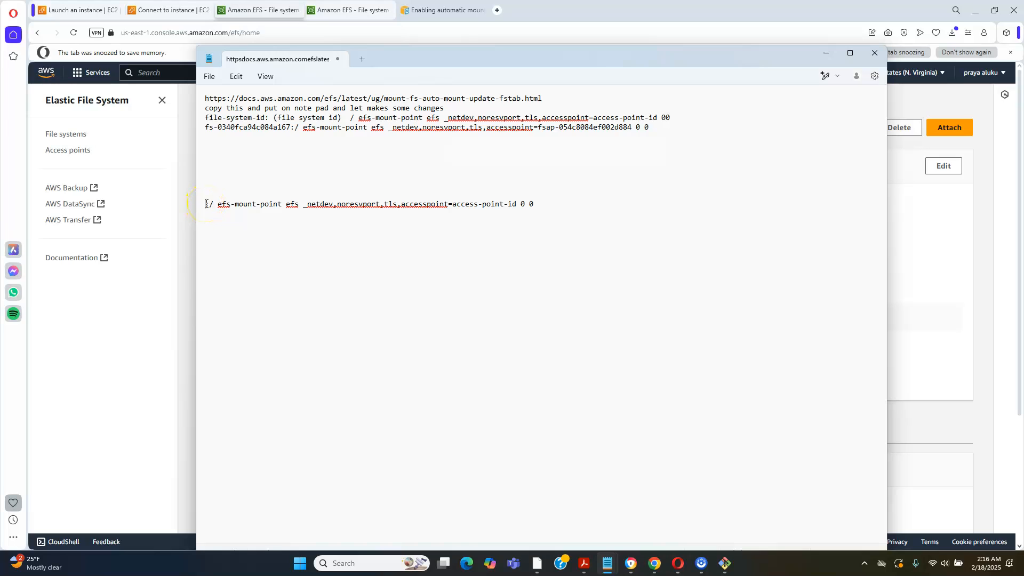
right_click(206, 204)
left_click(240, 281)
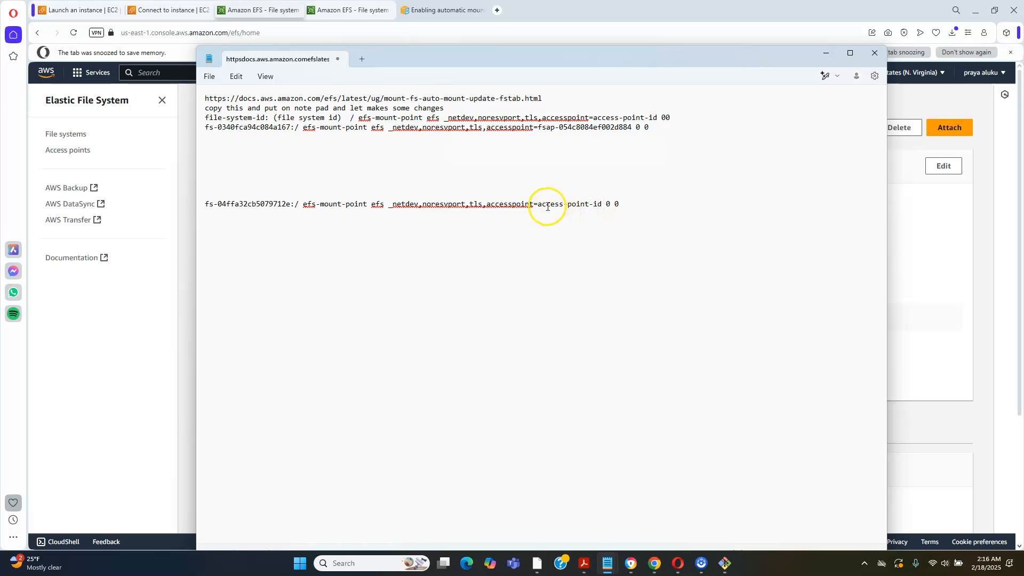
Switch to the AWS console in the browser and open the details of the kingsley file system's access point
left_click_drag(602, 205, 540, 209)
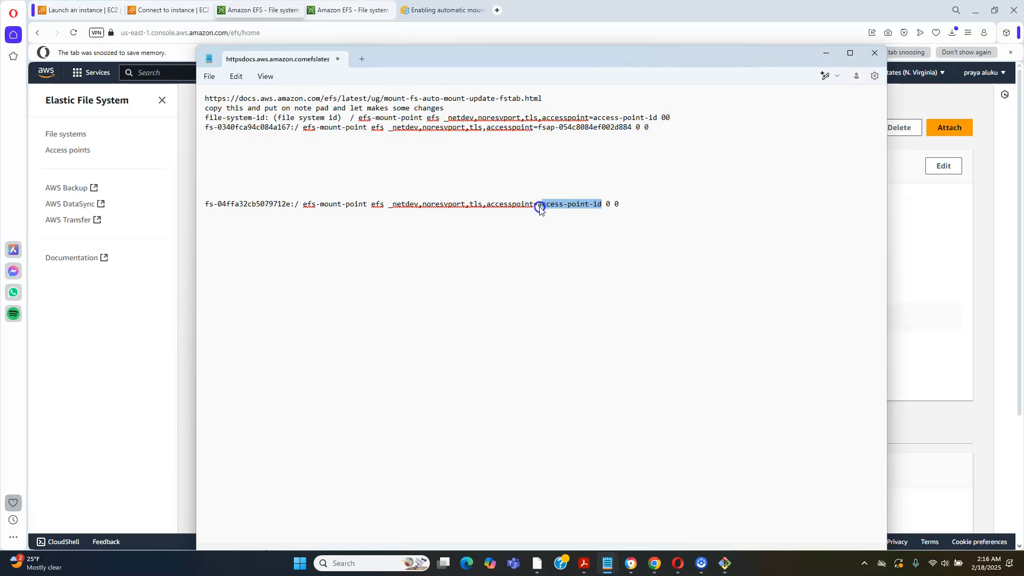
left_click(165, 160)
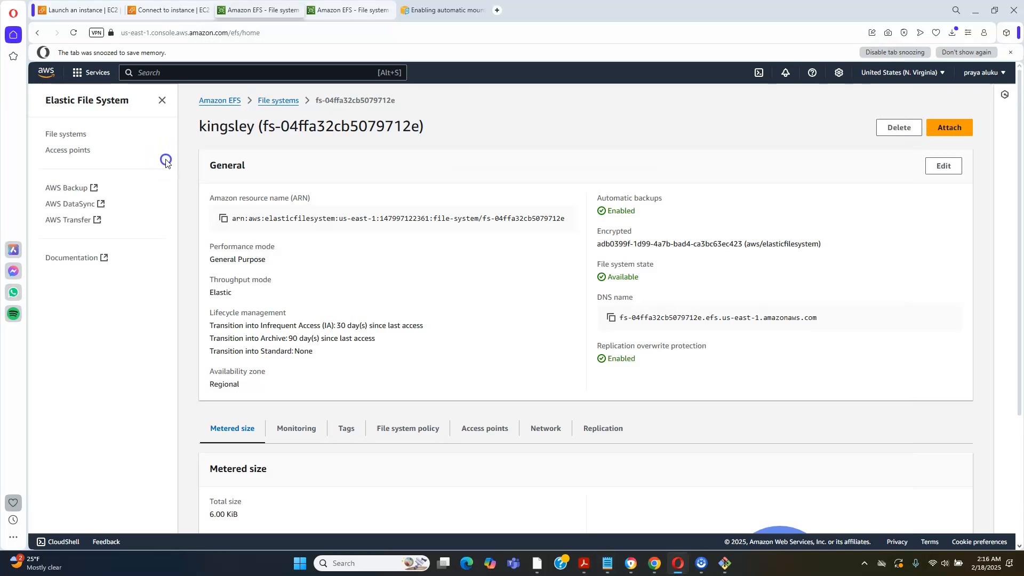
left_click(68, 153)
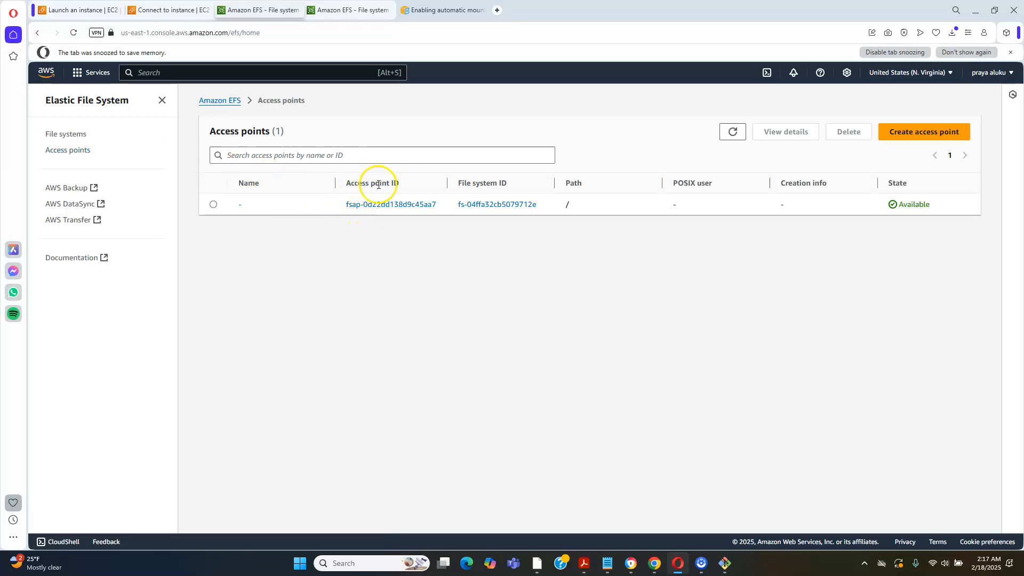
left_click(425, 209)
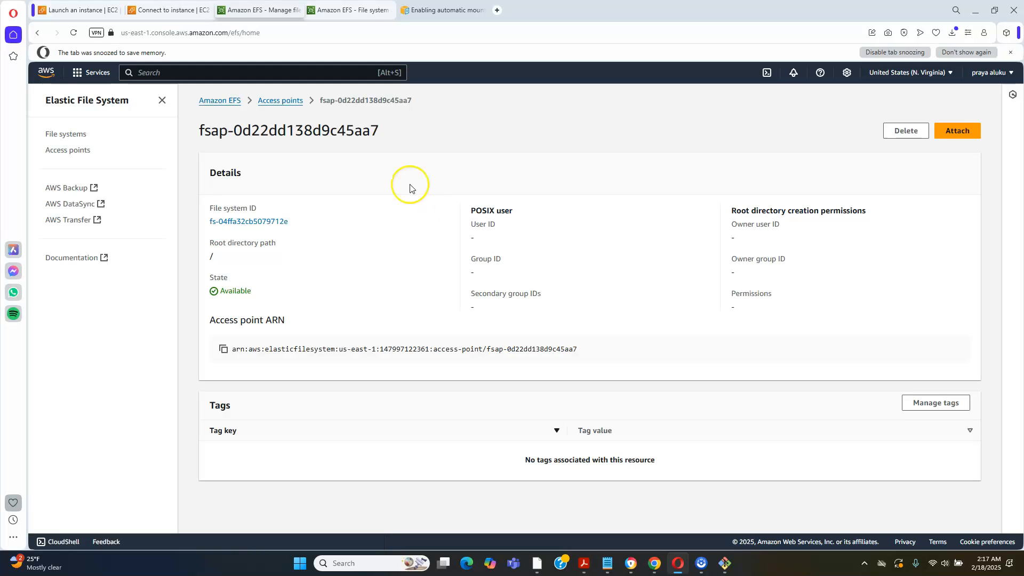
Copy the access point's ID from its details heading
left_click(382, 135)
left_click_drag(382, 135, 199, 125)
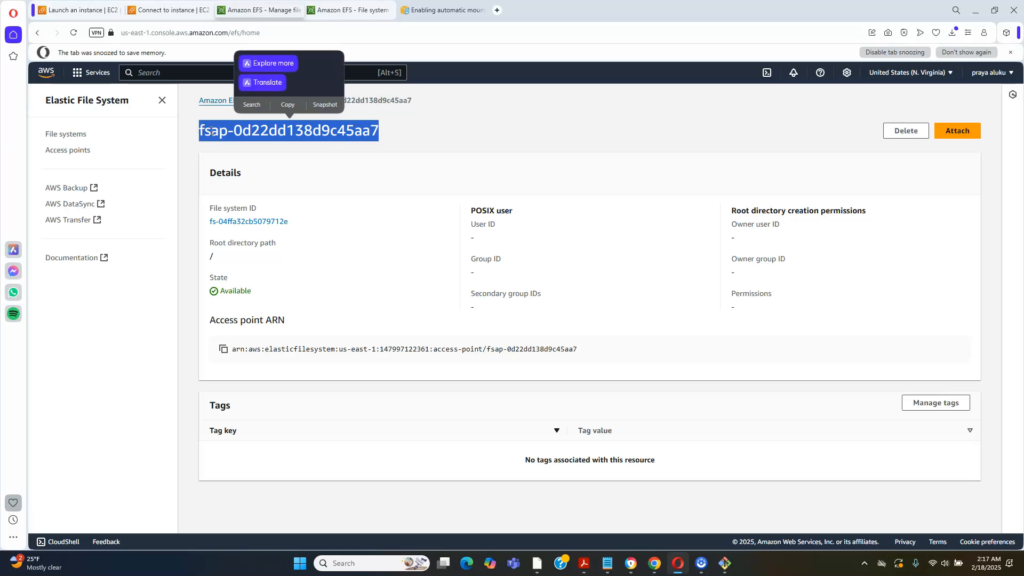
right_click(213, 134)
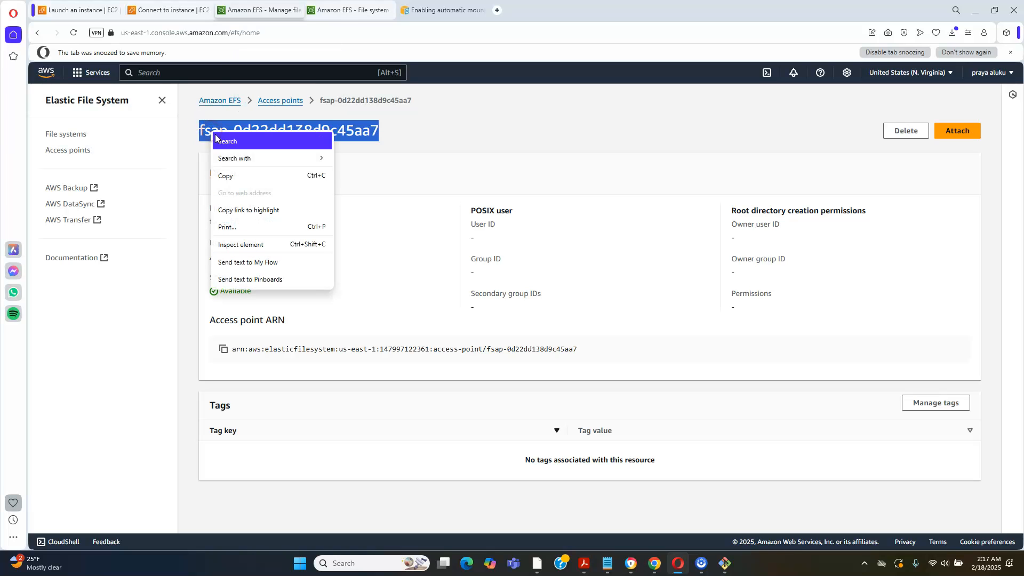
left_click(225, 176)
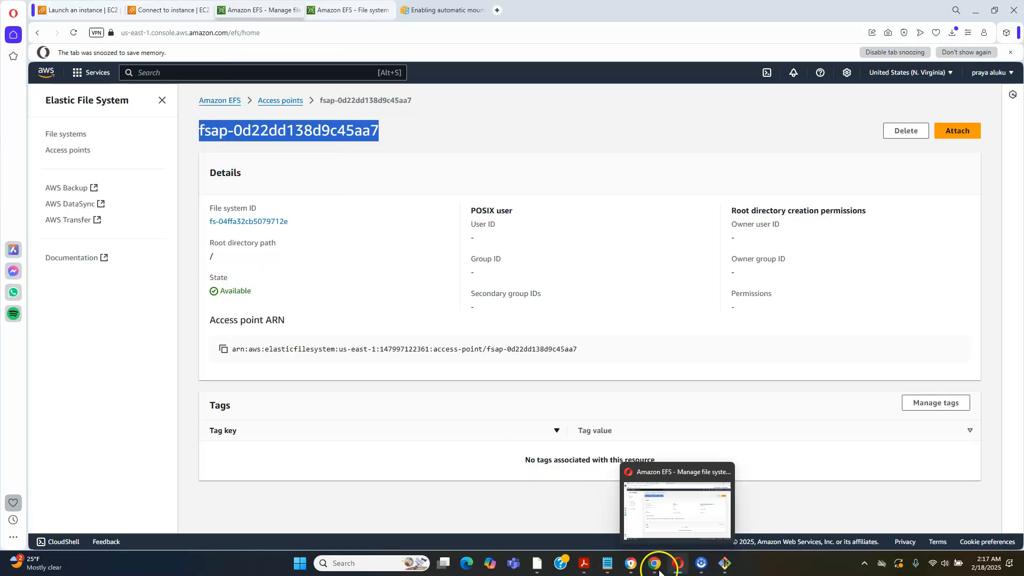
In the Notepad notes, replace the access-point-id placeholder of the new fstab line with fsap-0d22dd138d9c45aa7
mouse_move(606, 569)
left_click(686, 510)
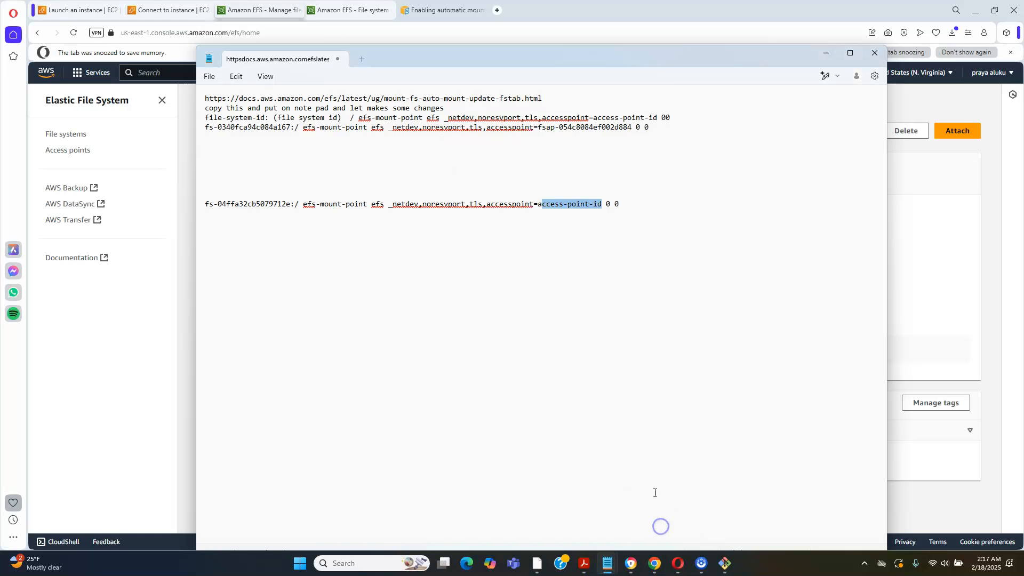
left_click(601, 206)
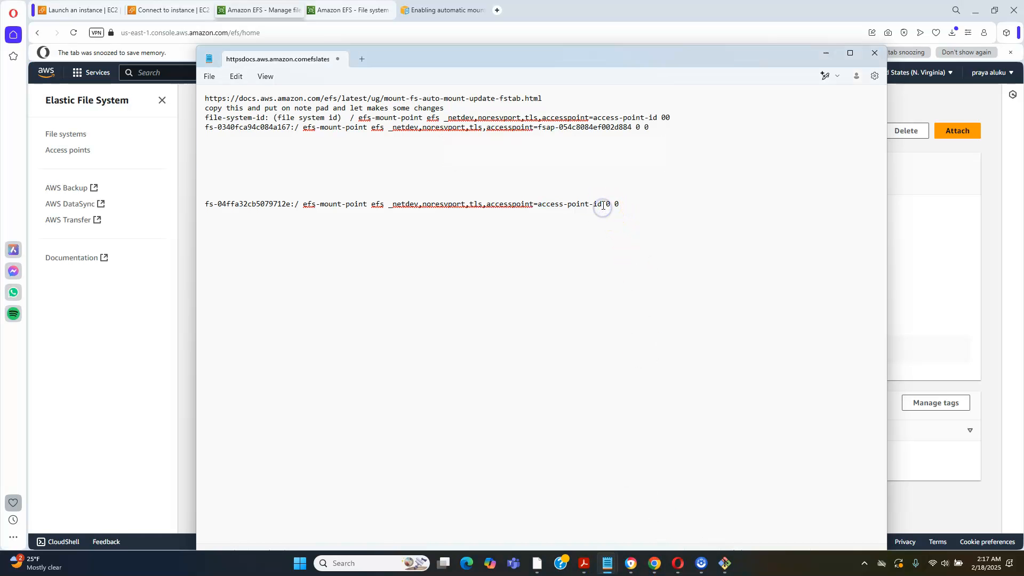
left_click(562, 205)
right_click(562, 204)
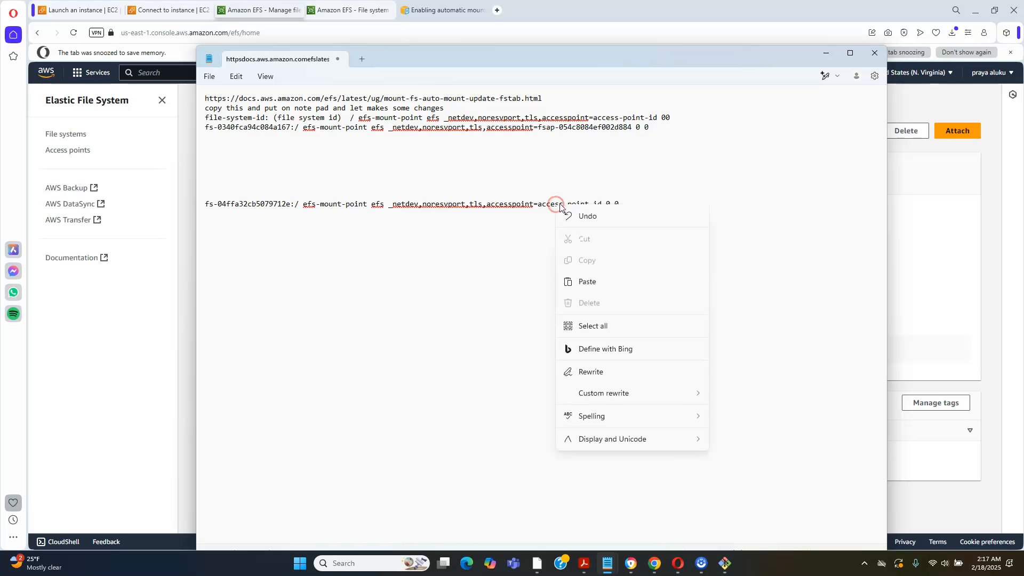
left_click(603, 203)
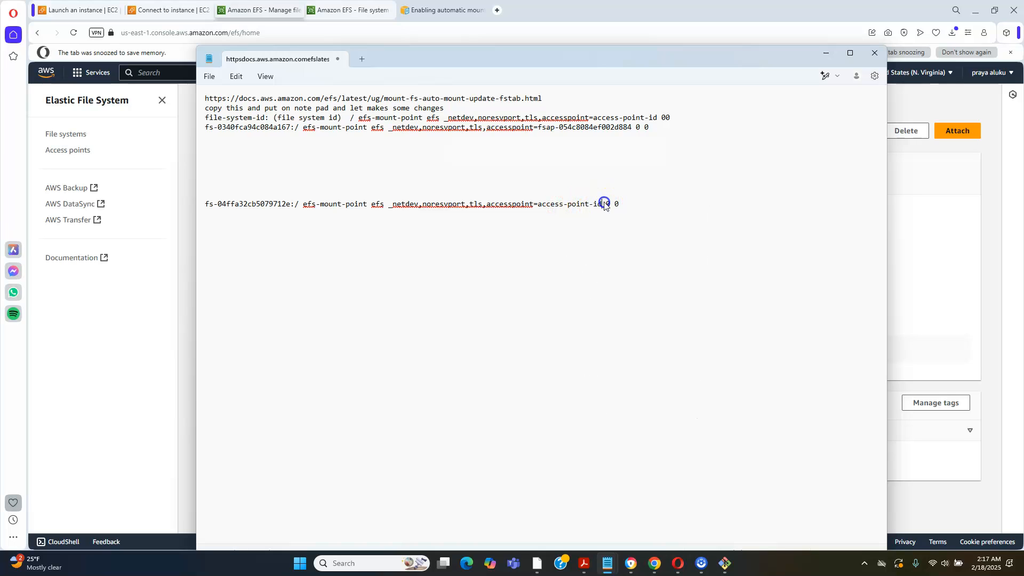
key("BackSpace")
key("BackSpace")
key("BackSpace")
key("BackSpace")
key("BackSpace")
key("BackSpace")
key("BackSpace")
key("BackSpace")
key("BackSpace")
key("BackSpace")
key("BackSpace")
key("BackSpace")
key("BackSpace")
key("BackSpace")
key("BackSpace")
left_click(538, 203)
right_click(538, 203)
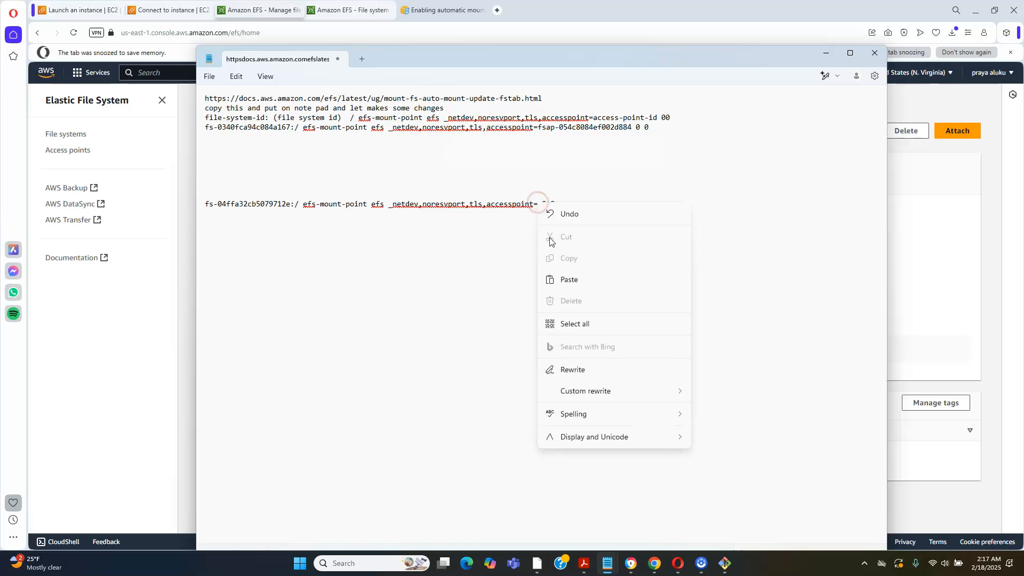
left_click(565, 280)
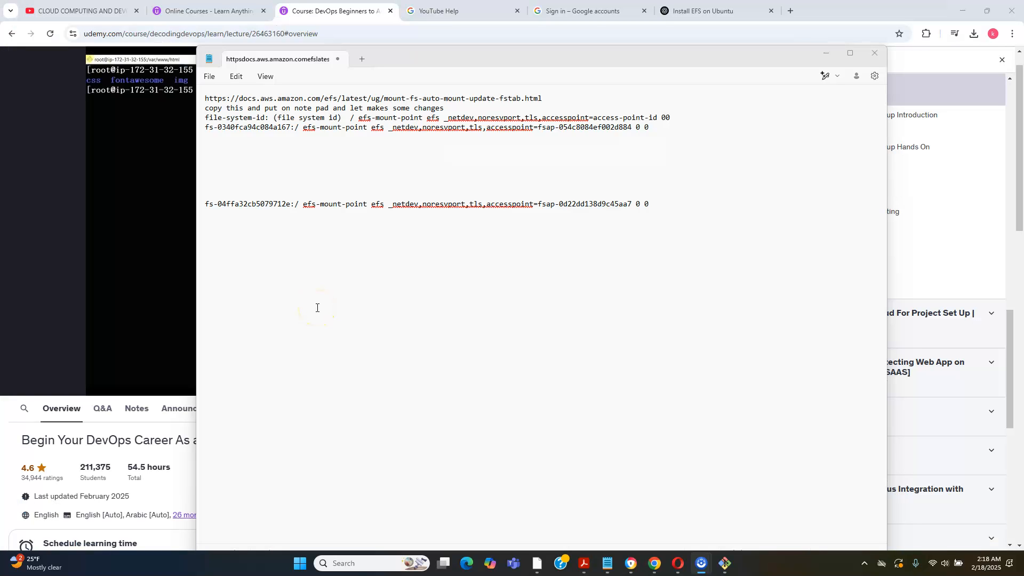
Remove the :/ after the file system ID in the new fstab line, keeping one space before efs-mount-point
left_click(303, 204)
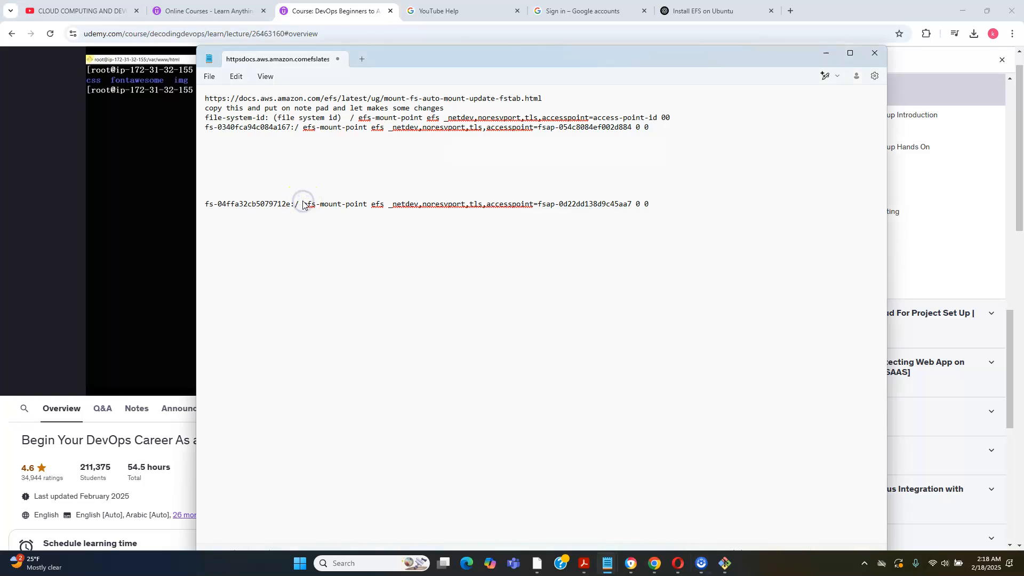
key("BackSpace")
key("BackSpace")
key("BackSpace")
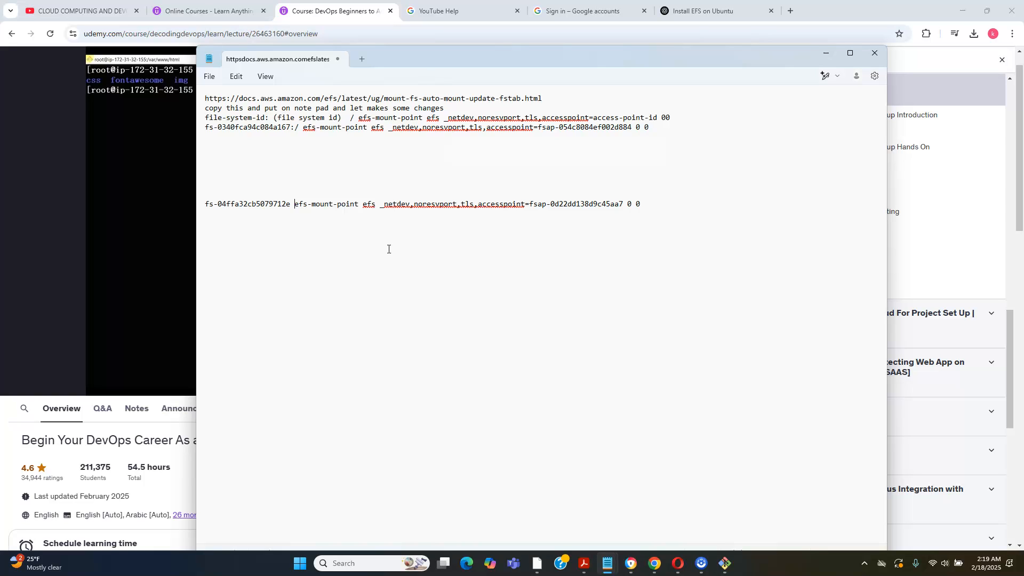
Switch to the server's terminal and create the directory /tmp/images-backups
left_click(725, 564)
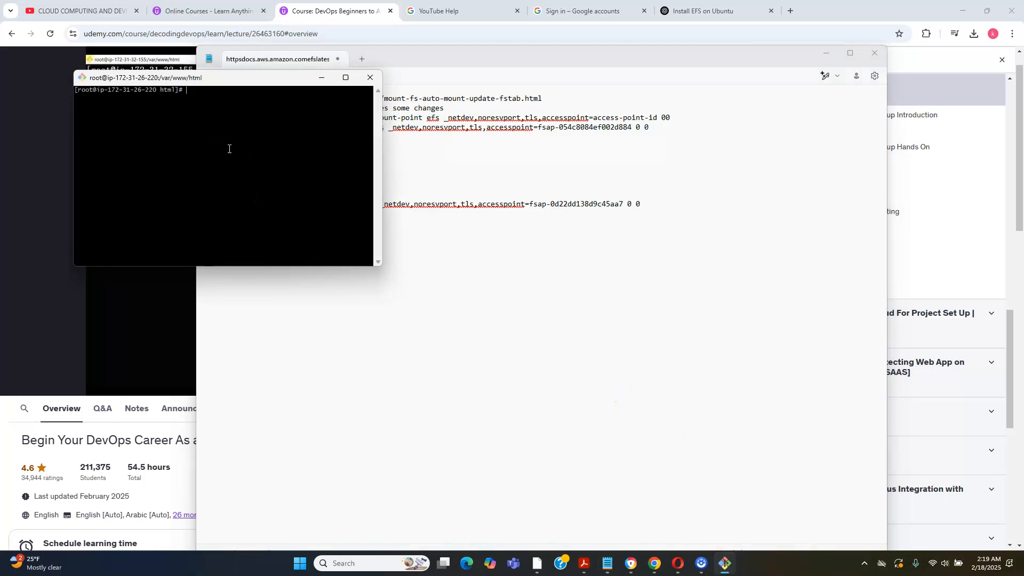
type("mkdir /tm")
type("p/images")
type("a")
key("BackSpace")
key("BackSpace")
type("backups")
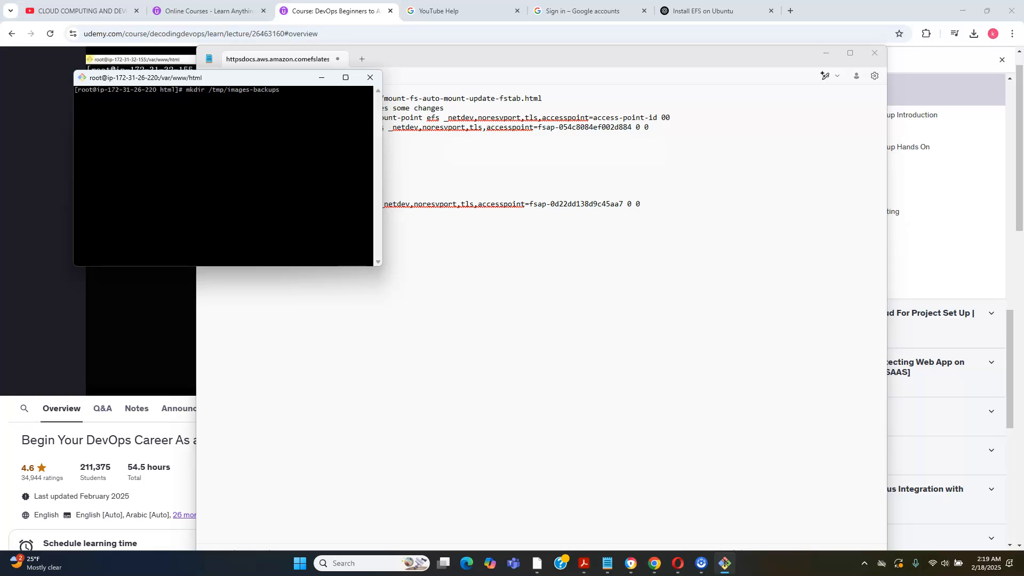
key("Return")
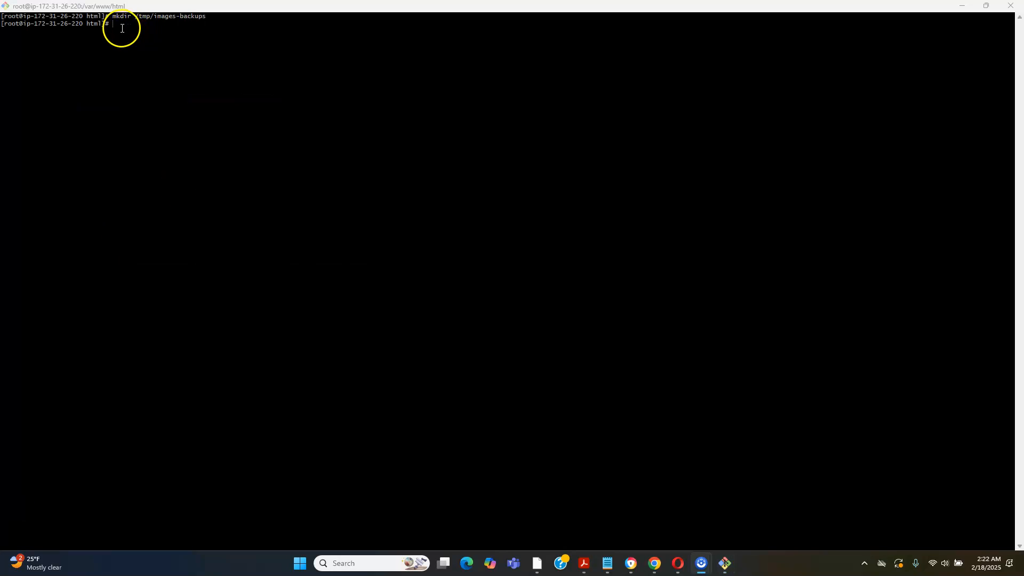
Move everything in the images folder to /tmp/images-backups/ and list the contents of images to check it
left_click(122, 29)
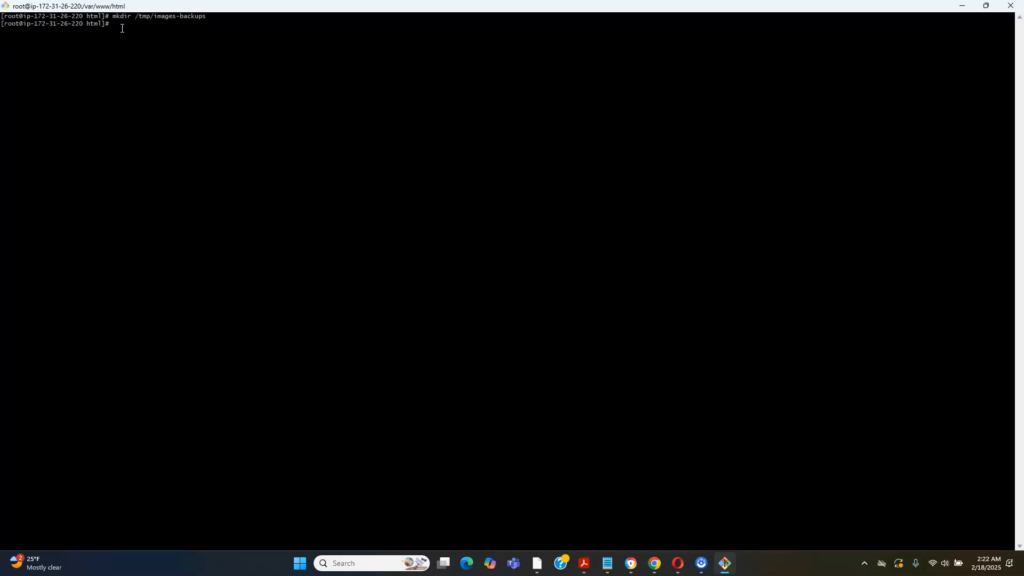
type("v images/* /tmp/images-backups/")
key("Return")
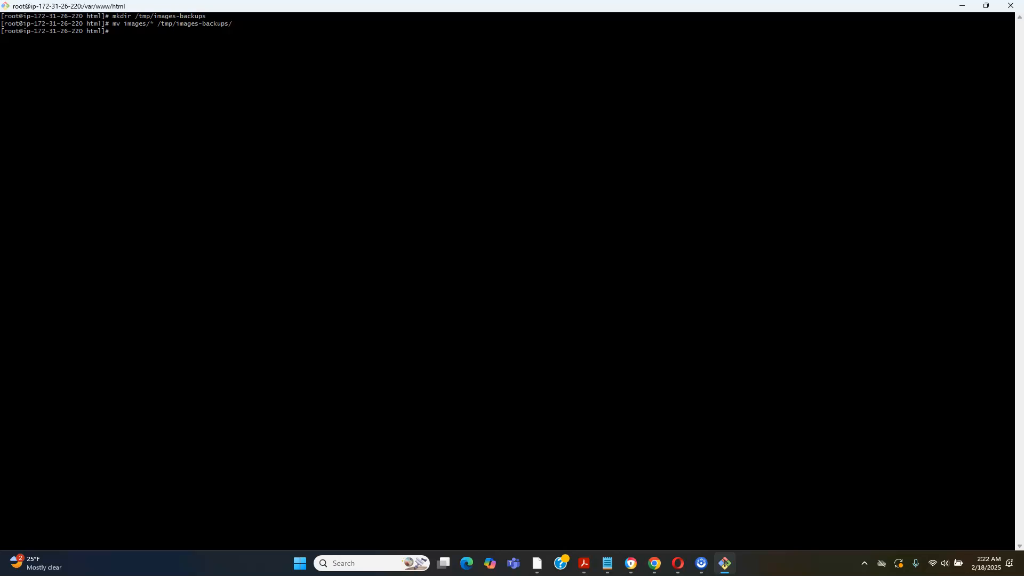
type("ls images")
key("Return")
Open /etc/fstab for editing in nano
type("nano")
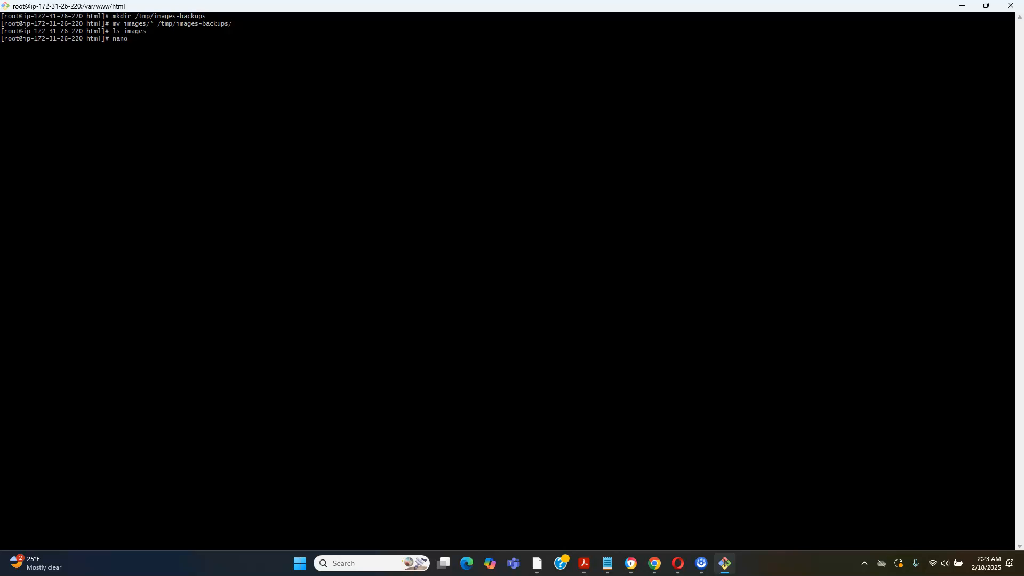
type(" /etc/fstab")
key("Return")
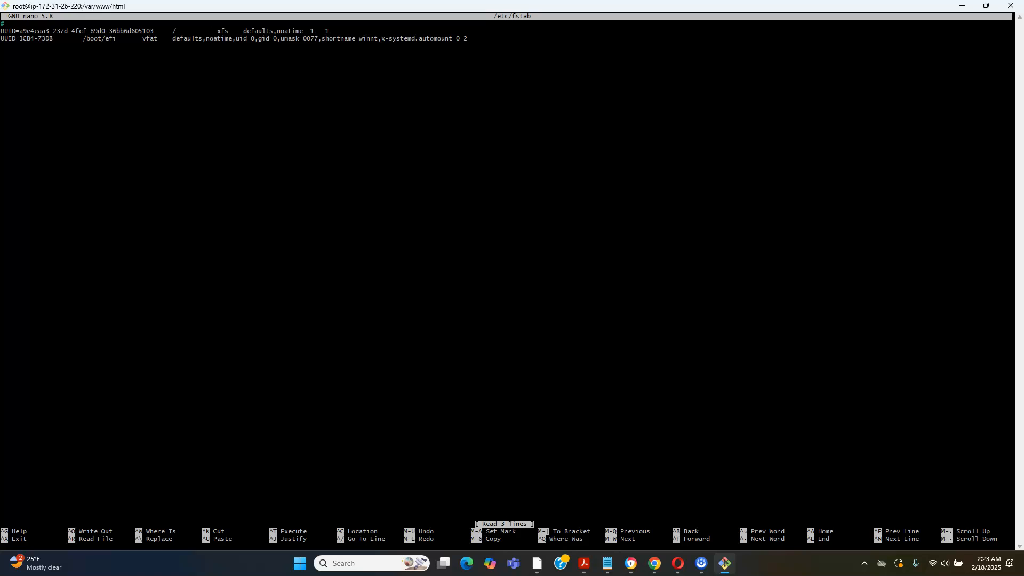
Place the cursor below the existing fstab entries, and copy the completed fs-04ffa32cb5079712e line from the Notepad notes
left_click(148, 48)
mouse_move(607, 574)
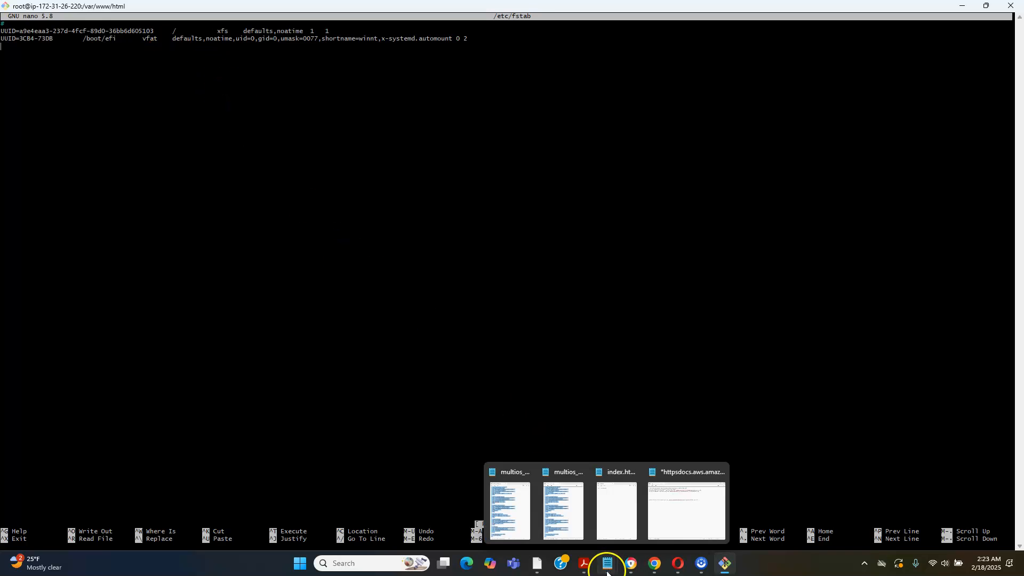
left_click(673, 506)
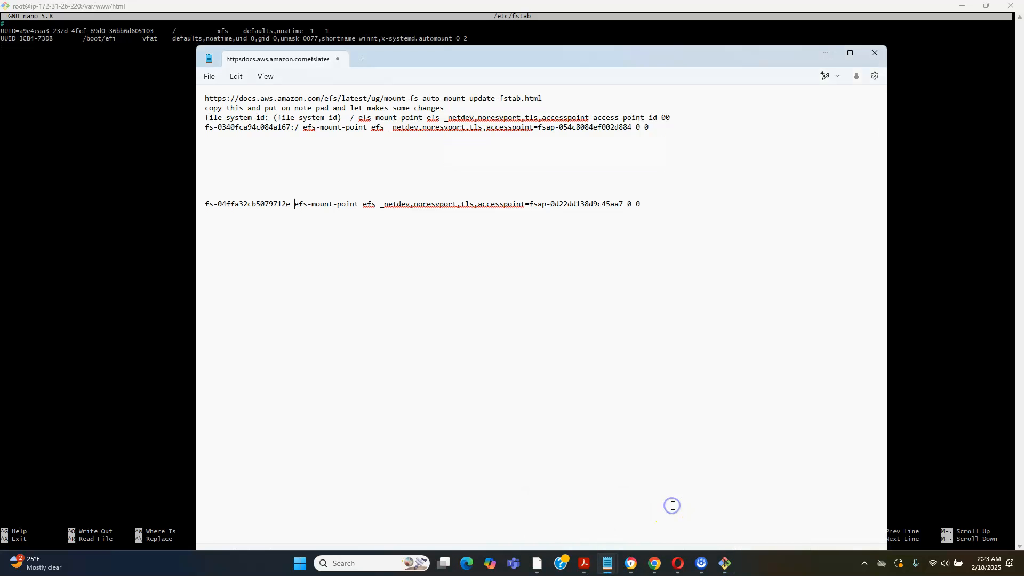
left_click_drag(648, 205, 264, 196)
left_click(213, 197)
left_click_drag(205, 205, 652, 214)
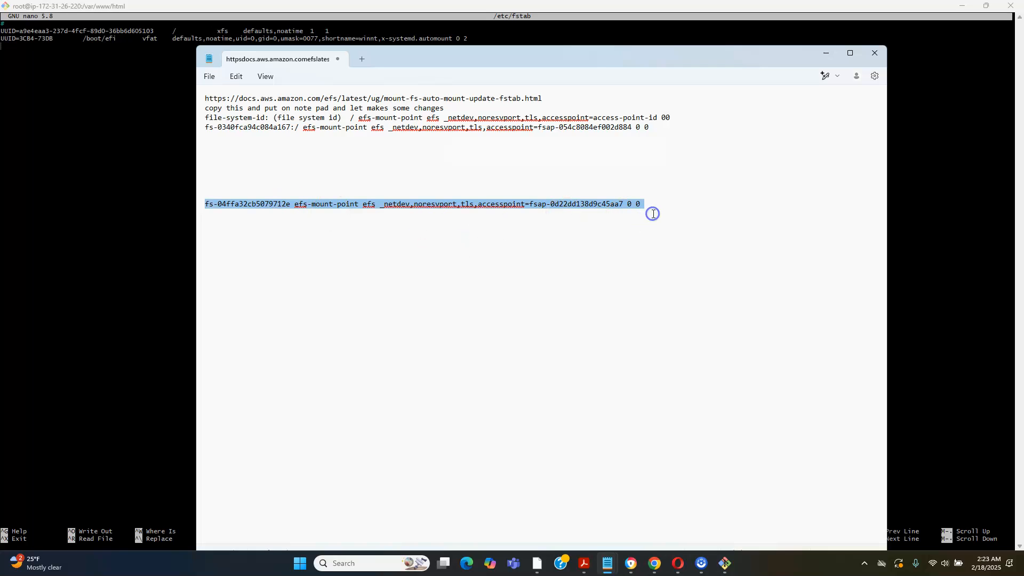
right_click(592, 207)
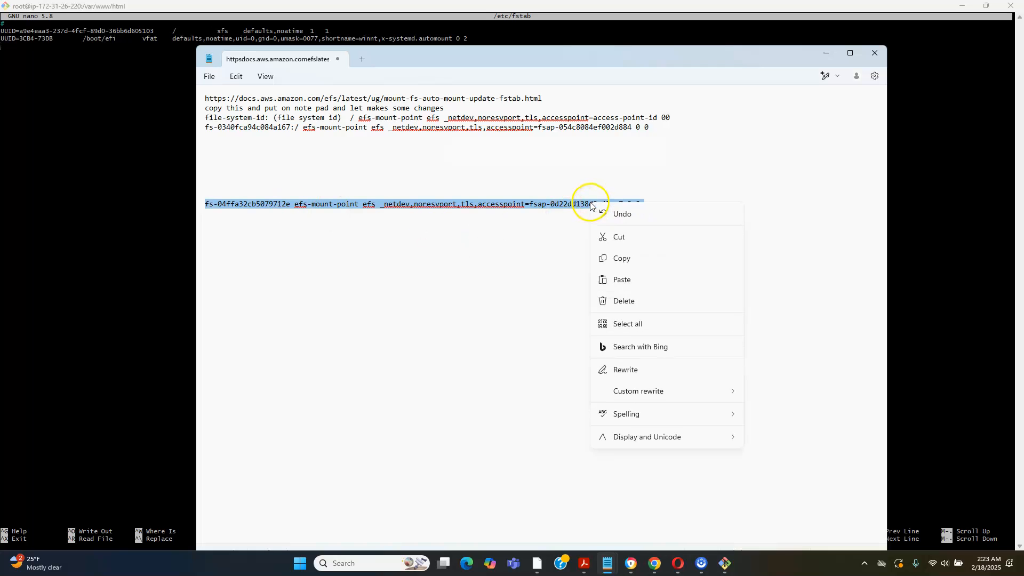
left_click(621, 260)
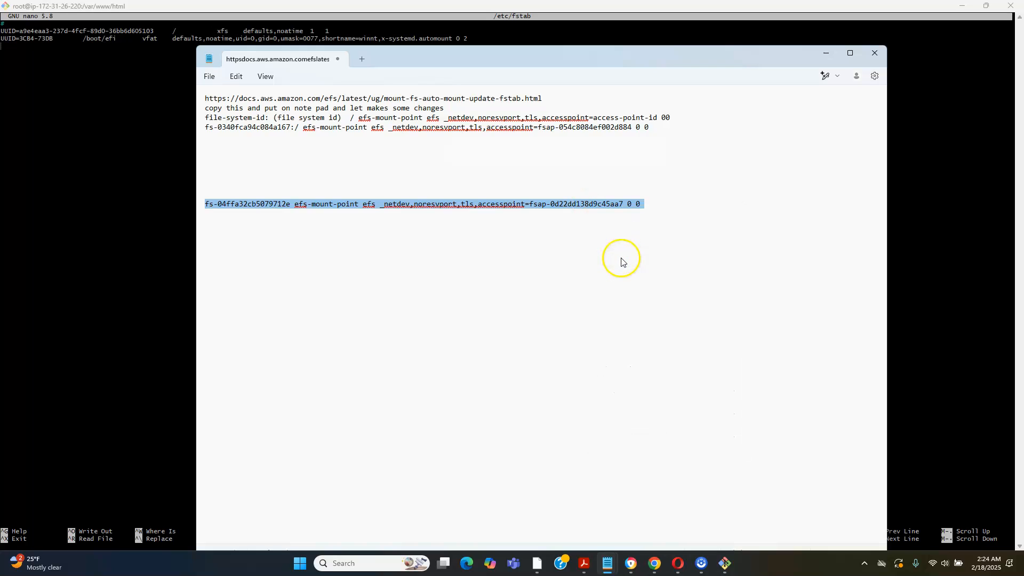
Paste the copied EFS line below the existing entries of /etc/fstab, save the file and exit nano
left_click(13, 52)
right_click(13, 52)
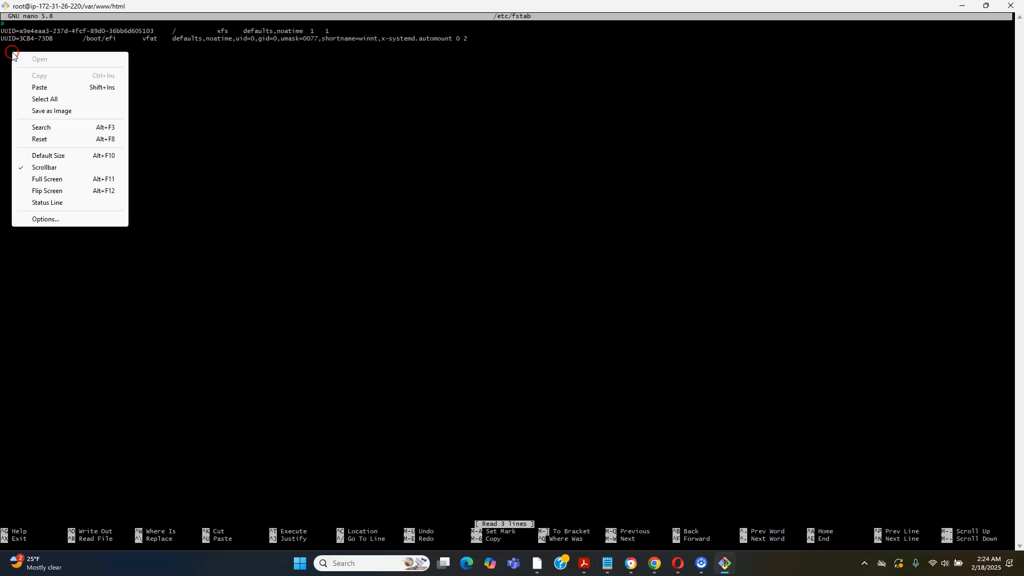
left_click(37, 87)
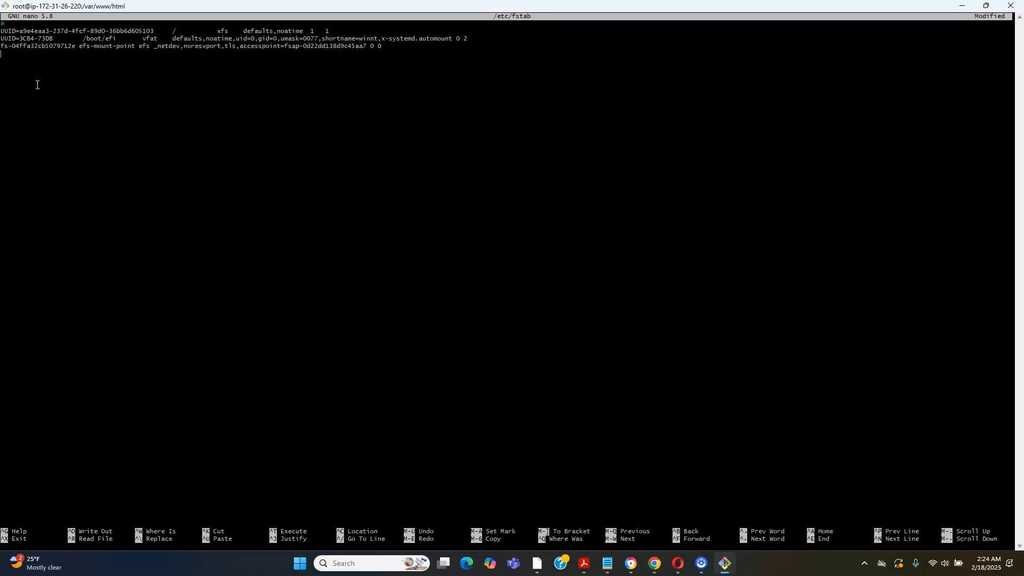
key("ctrl+o")
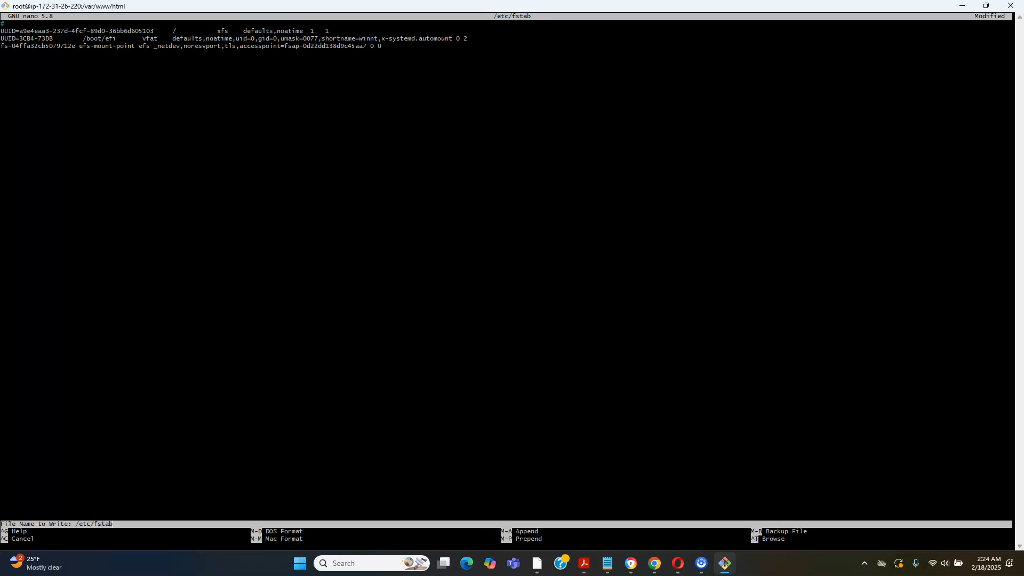
key("Return")
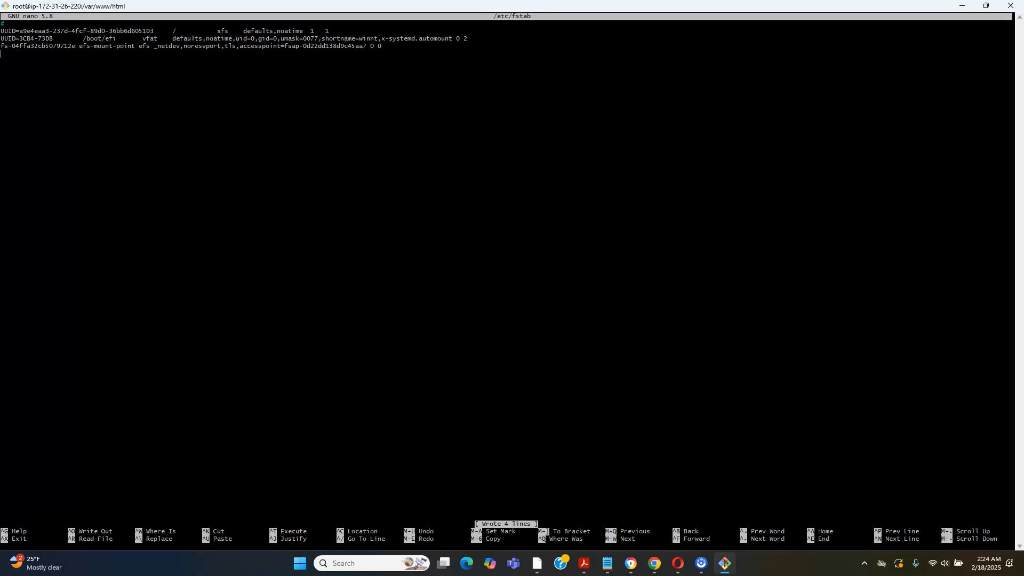
key("ctrl+x")
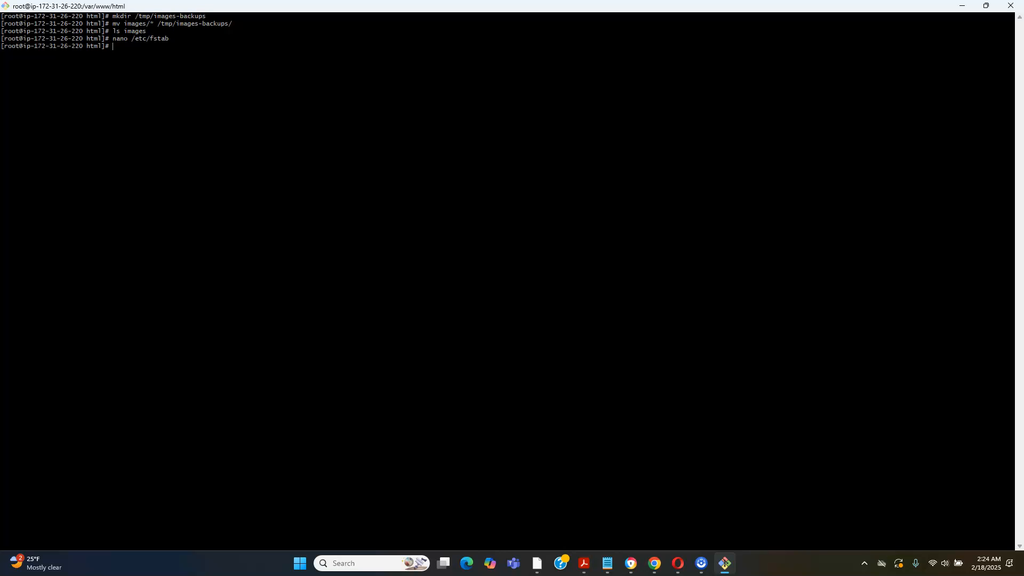
Run mount -fav to test the entries of /etc/fstab
type("mount -fav")
key("Return")
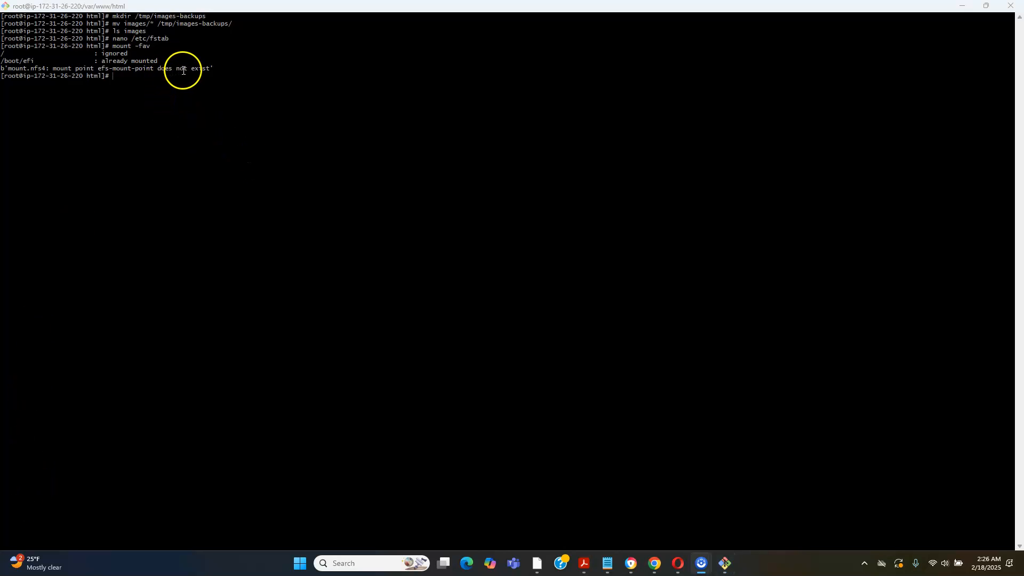
Reopen /etc/fstab in nano by recalling the earlier command
left_click(148, 82)
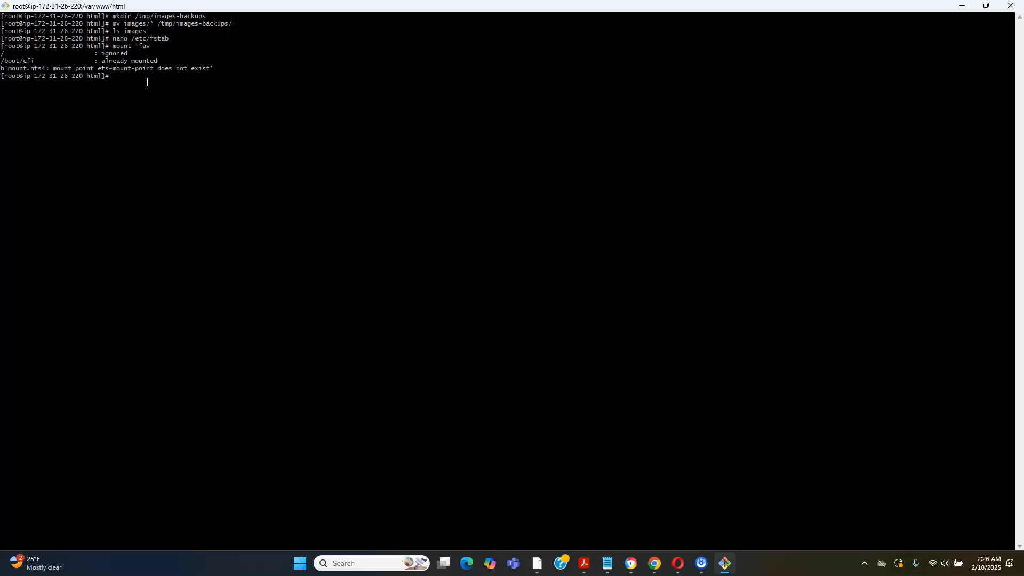
key("Up")
key("Up")
key("Up")
key("Down")
key("Return")
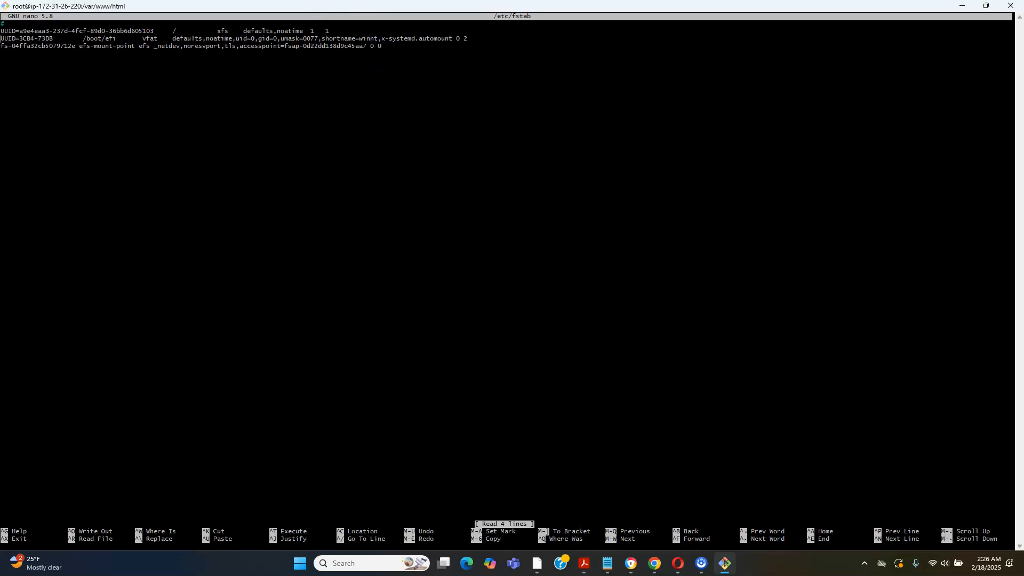
Delete the efs-mount-point placeholder from the fs-04ffa32cb5079712e line in /etc/fstab
key("Right")
key("Right")
key("Right")
key("Right")
key("Right")
key("Right")
key("Right")
key("Right")
key("Right")
key("Right")
key("Right")
key("Right")
key("Right")
key("Right")
key("Right")
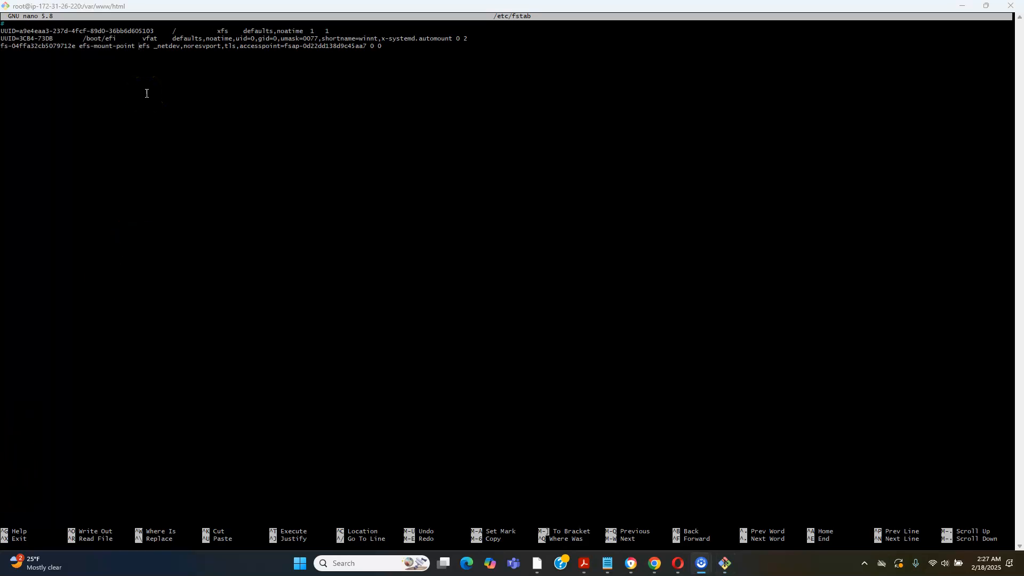
left_click(147, 70)
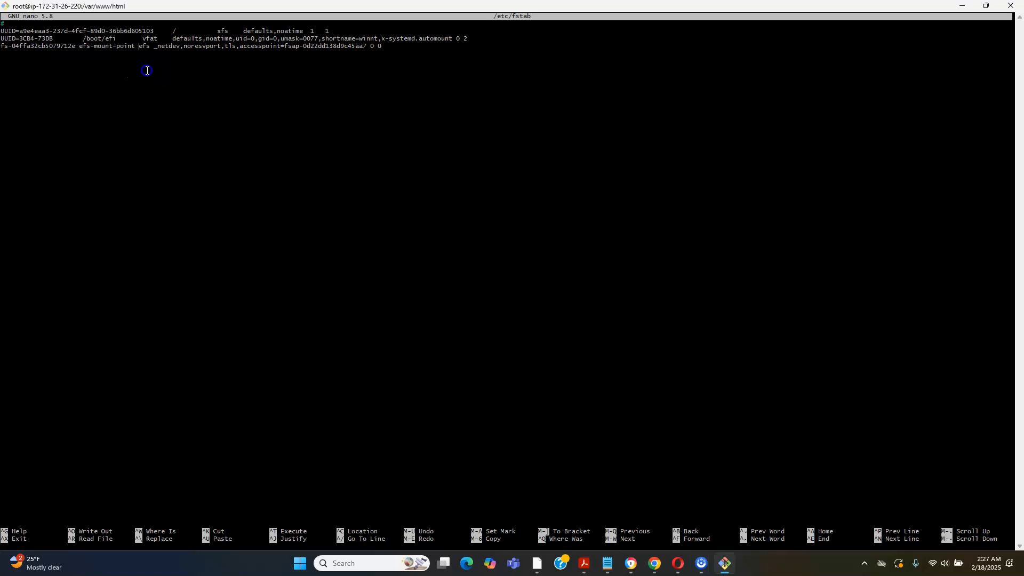
key("BackSpace")
key("BackSpace")
key("BackSpace")
key("BackSpace")
key("BackSpace")
key("BackSpace")
key("BackSpace")
key("BackSpace")
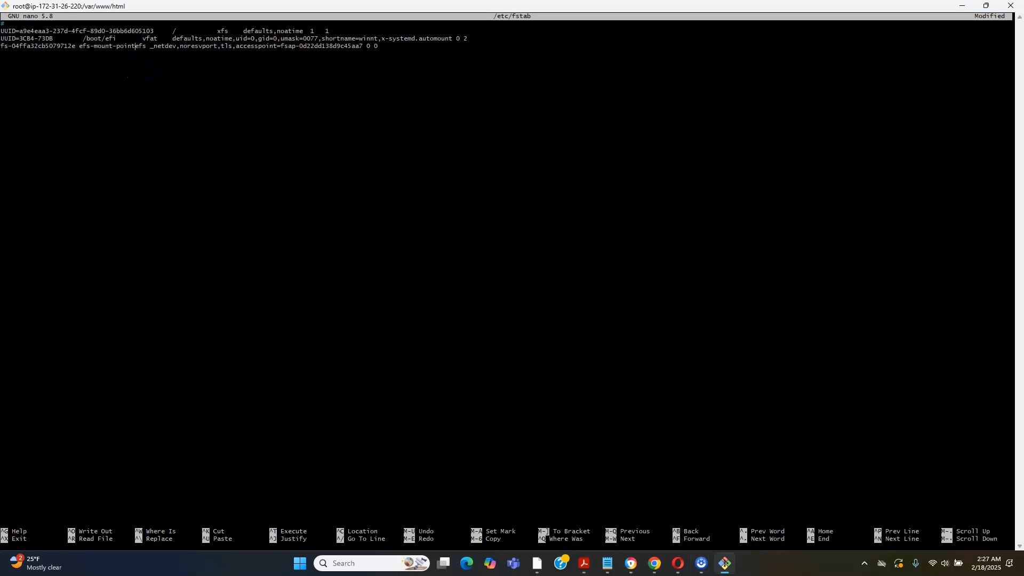
key("BackSpace")
key("BackSpace")
key("BackSpace")
key("BackSpace")
key("BackSpace")
key("BackSpace")
key("BackSpace")
key("BackSpace")
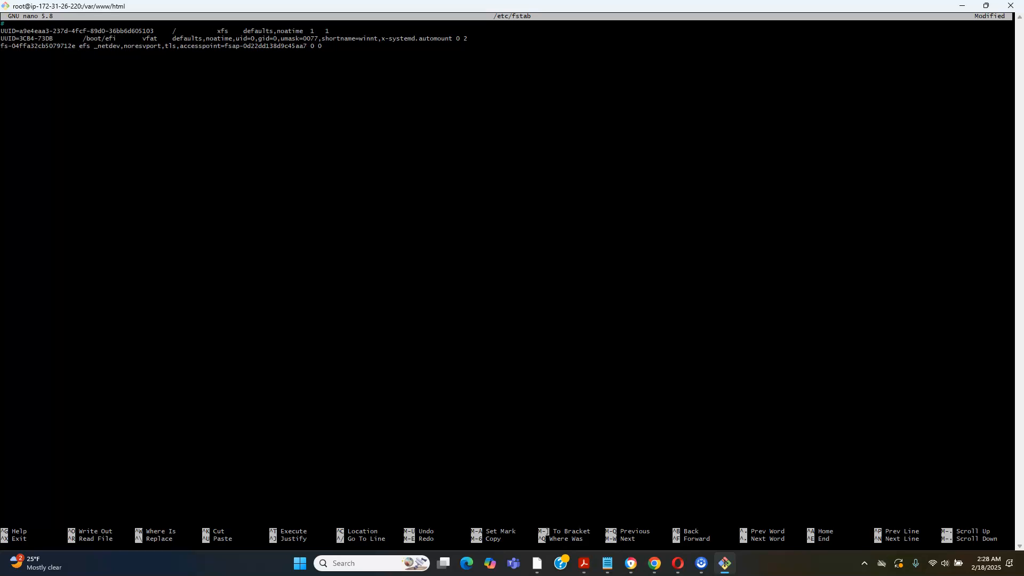
Enter /var/www/html/images as the mount point in the EFS line, save /etc/fstab and exit nano
type("/")
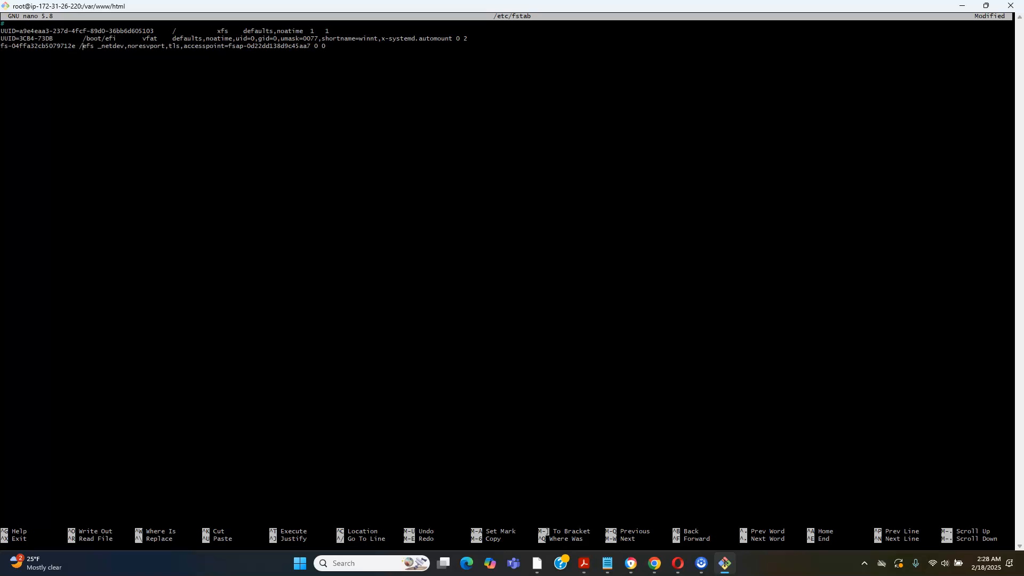
type("var")
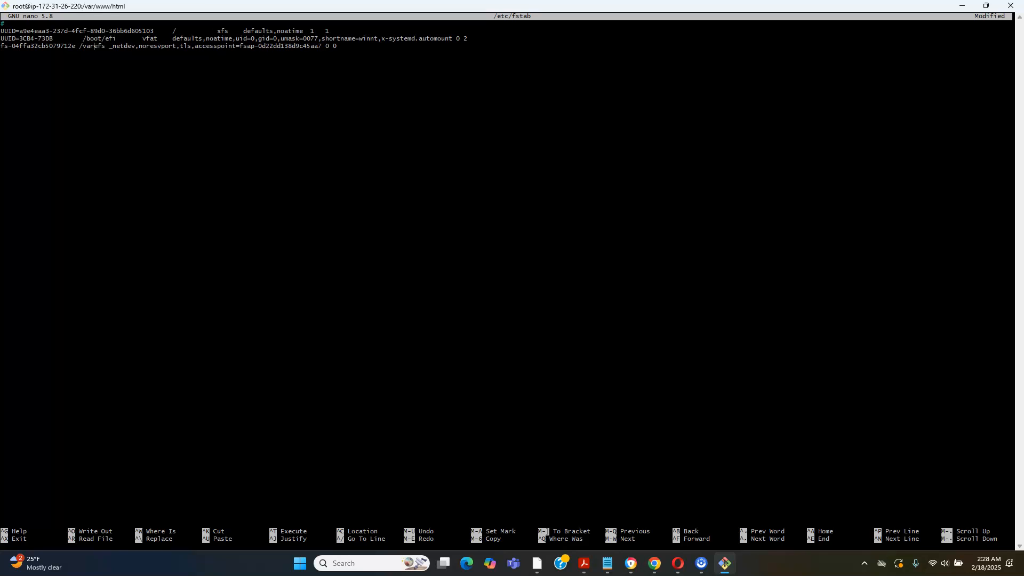
type("/")
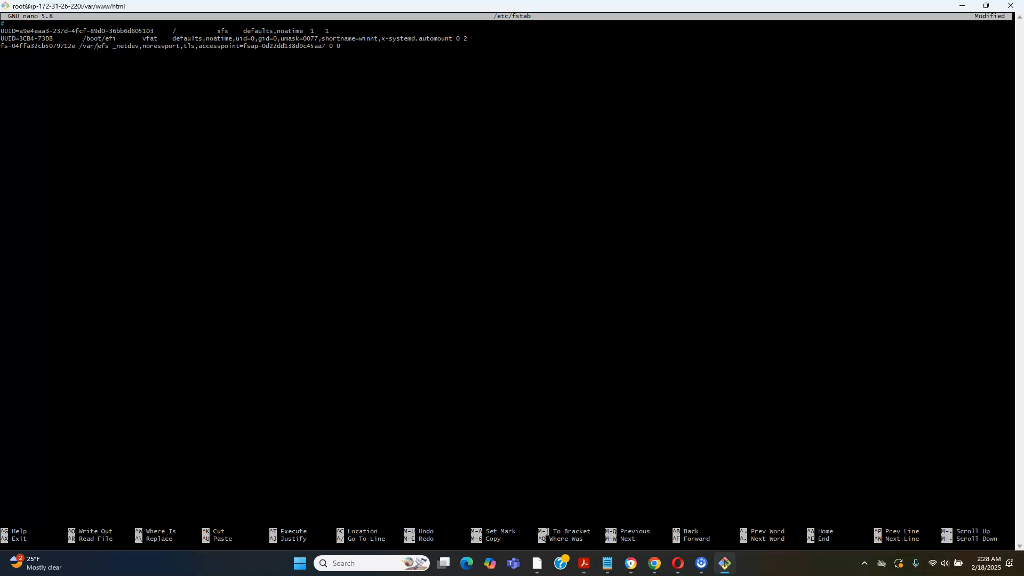
type("www")
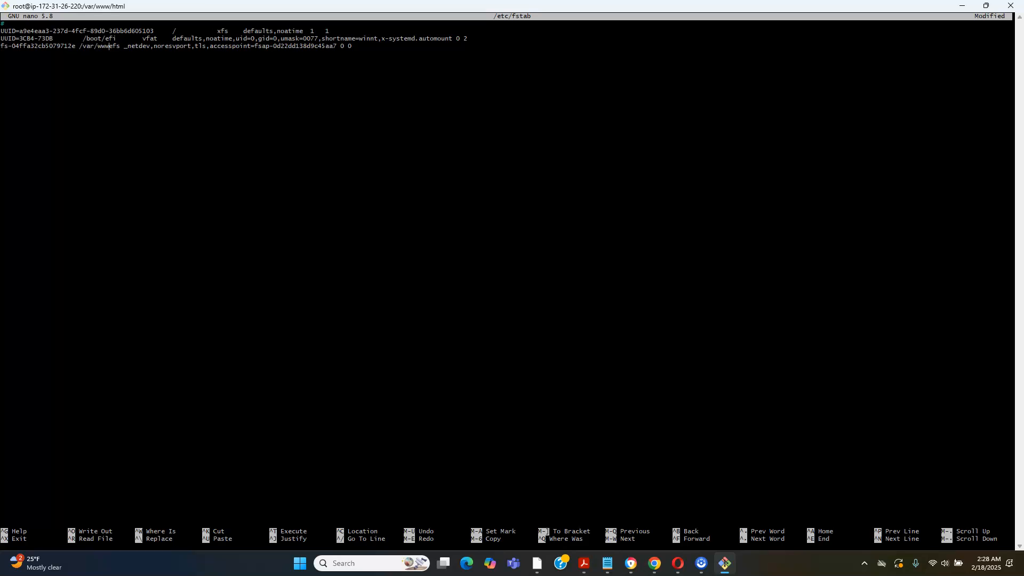
type("/")
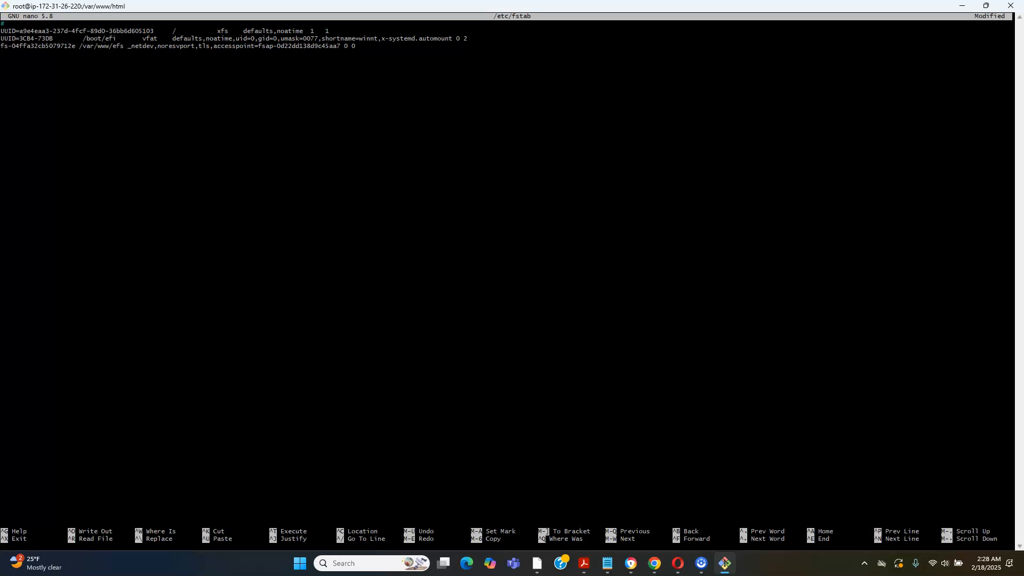
type("html/")
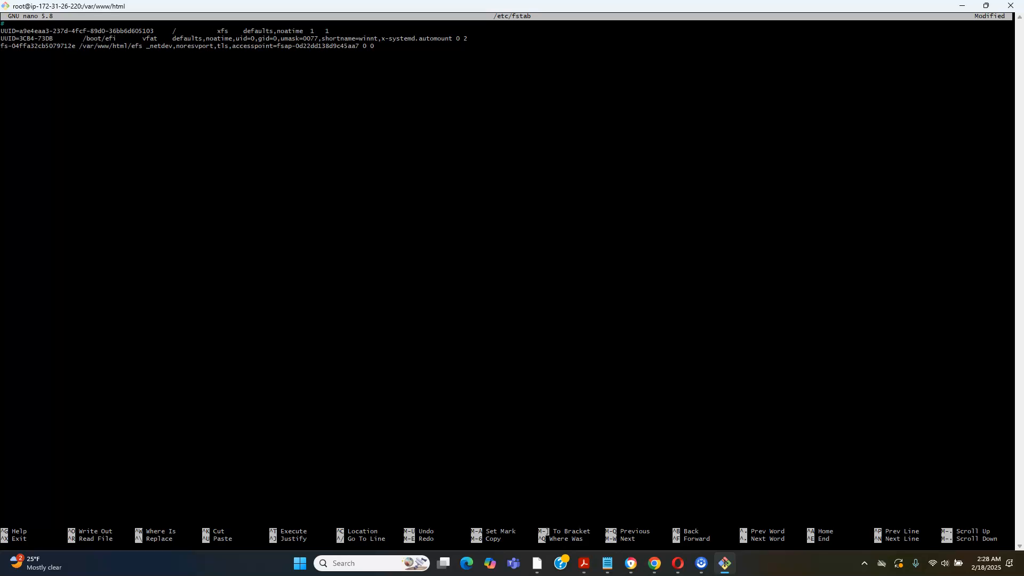
type("images")
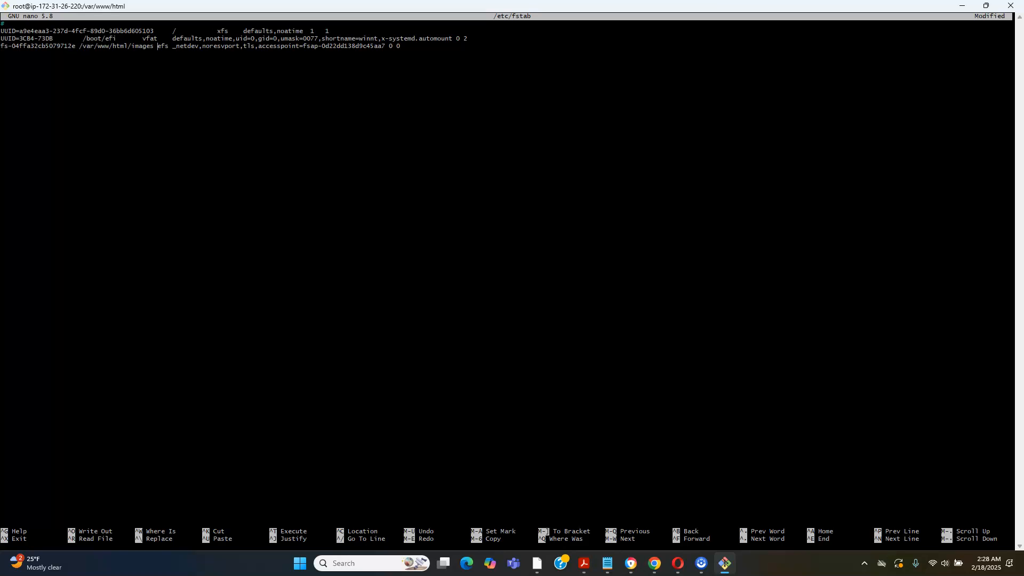
key("ctrl+o")
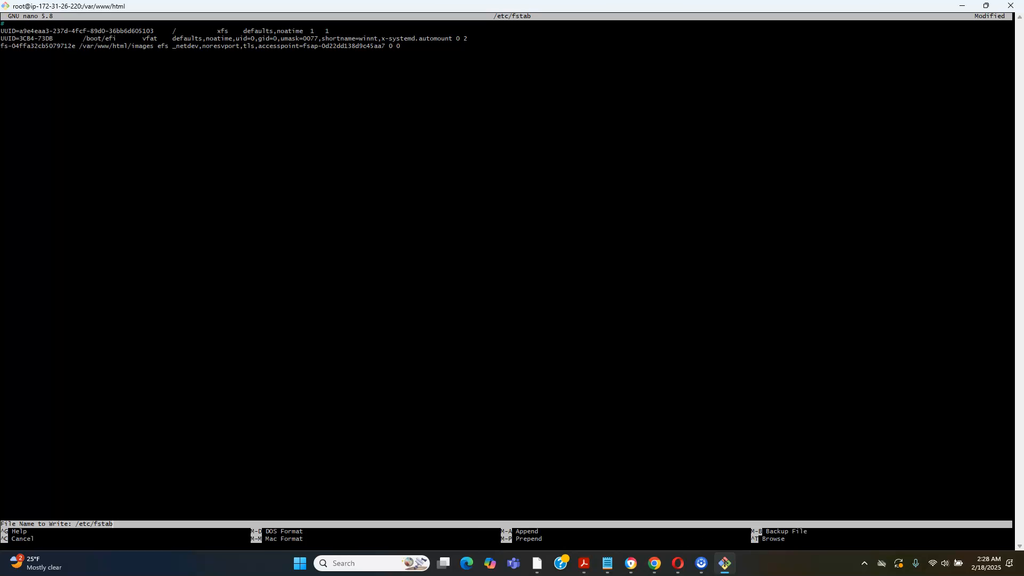
key("Return")
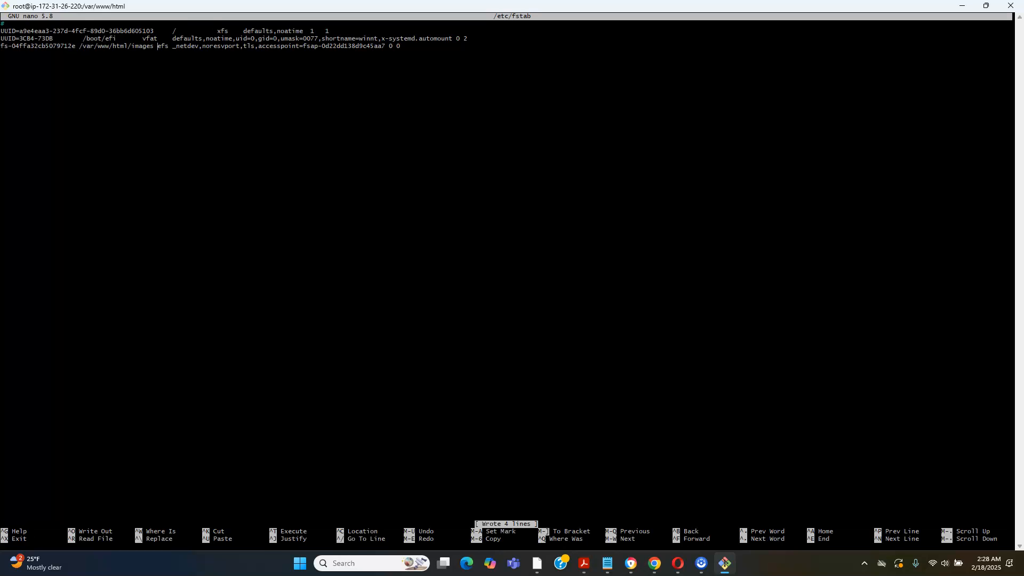
key("ctrl+x")
Rerun mount -fav to test the corrected fstab entries, and check the result for the images folder
key("Up")
key("Up")
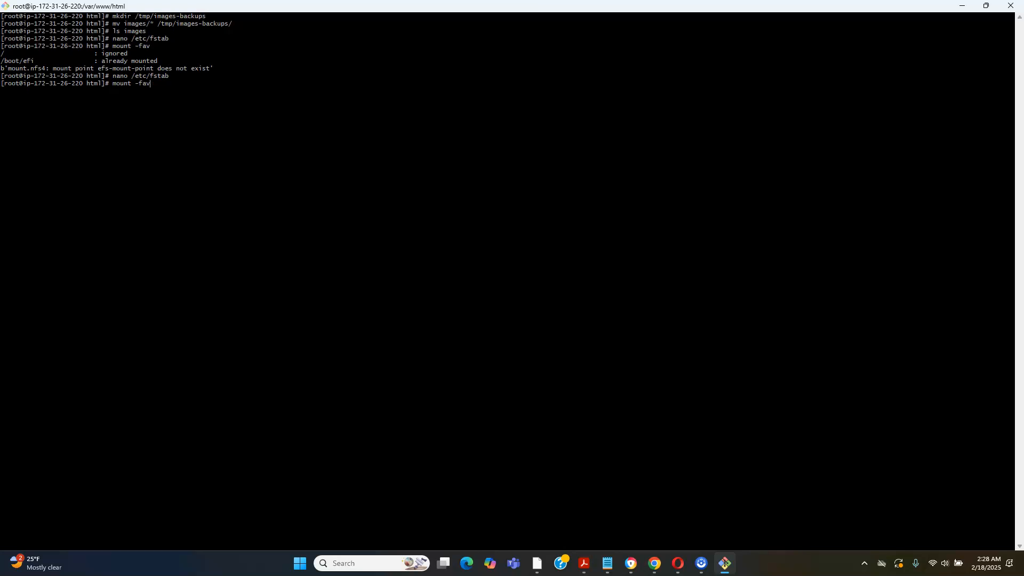
key("Return")
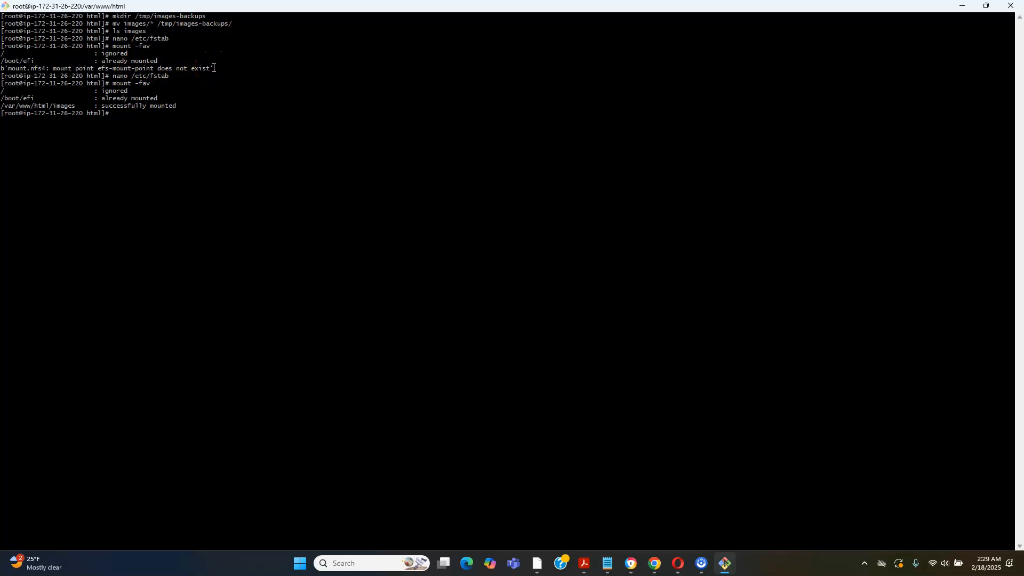
mouse_move(214, 68)
left_mouse_down()
mouse_move(166, 64)
mouse_move(195, 62)
mouse_move(200, 73)
left_mouse_up()
left_click(194, 98)
Move all backed-up files from /tmp/images-backups/ back into the images/ folder with mv
left_click(129, 114)
type("/tmp/images-backups/* images/")
key("Return")
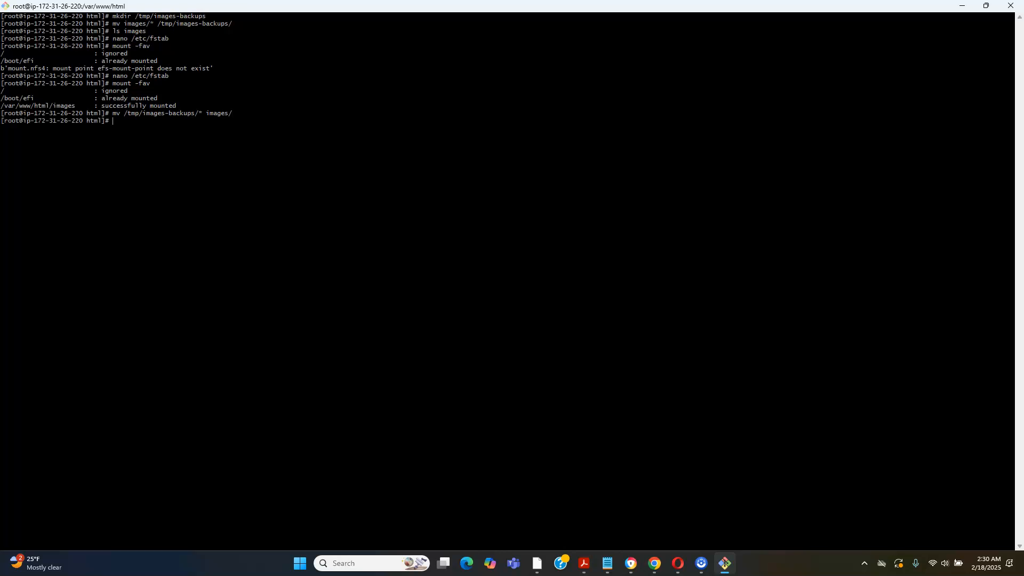
List the contents of the images folder with ls to check the restored files
type("ls images")
key("Return")
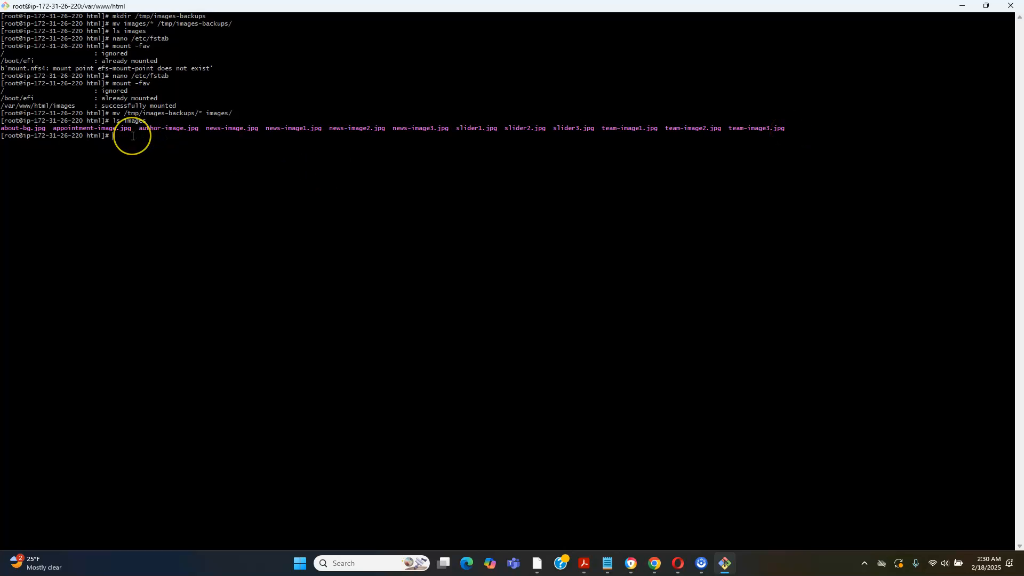
Run df -h to examine the mounted file systems, and highlight the /var/www/html/images mount point
type("df -h")
key("Return")
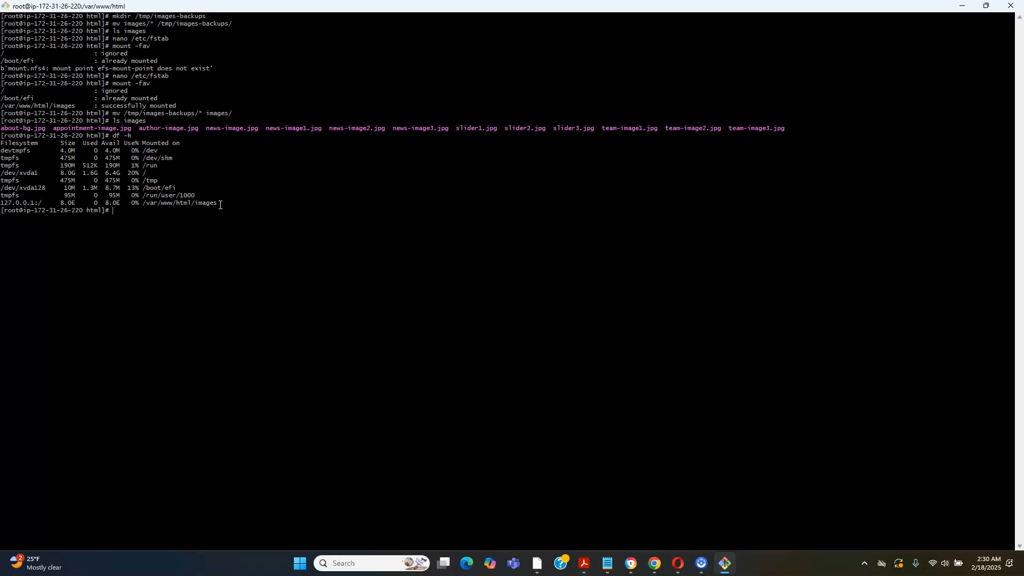
left_click_drag(220, 204, 150, 203)
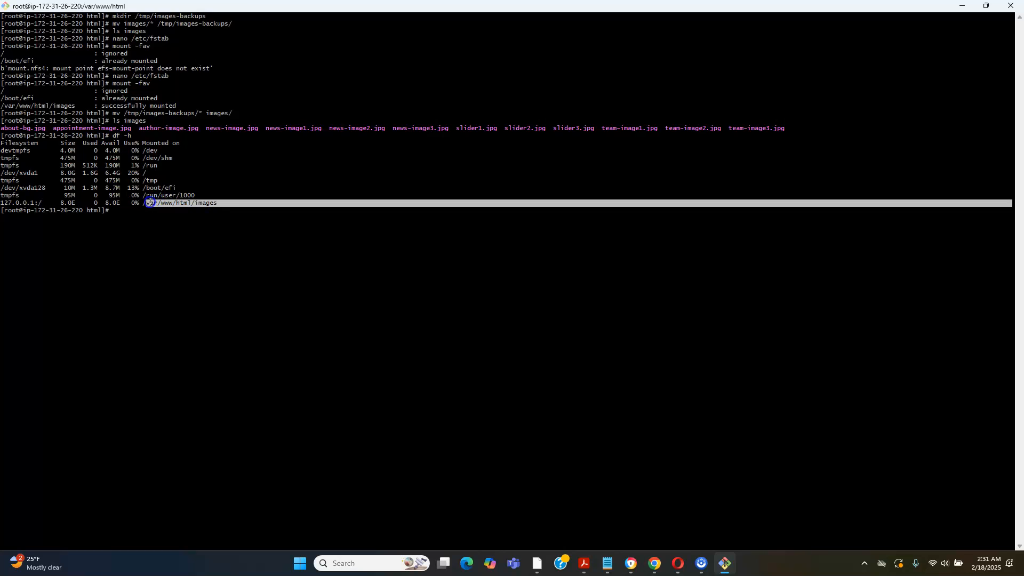